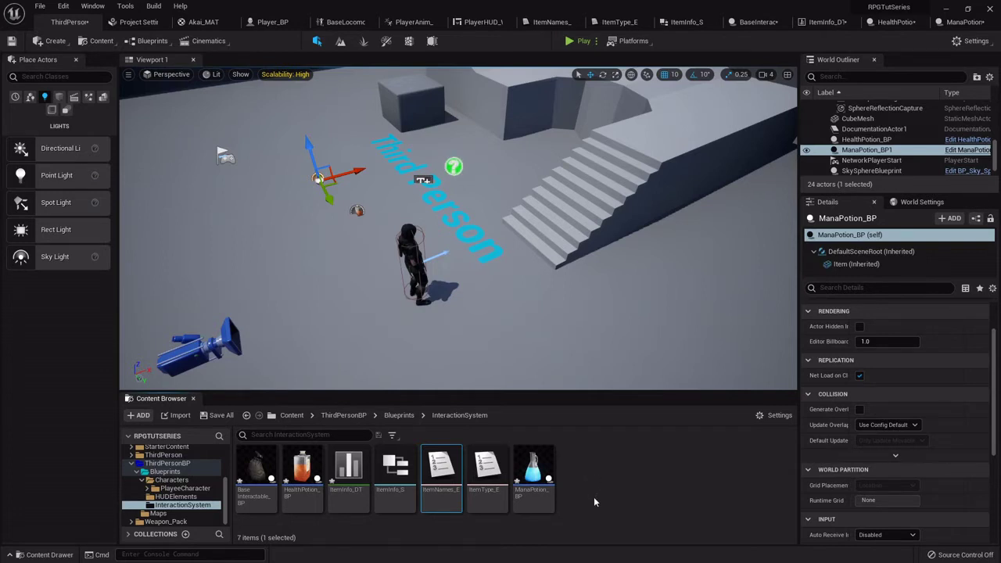
Open the ItemInfo_DT data table and add a new row after the two potion rows.
{"action": "right_click", "coordinate": [598, 485]}
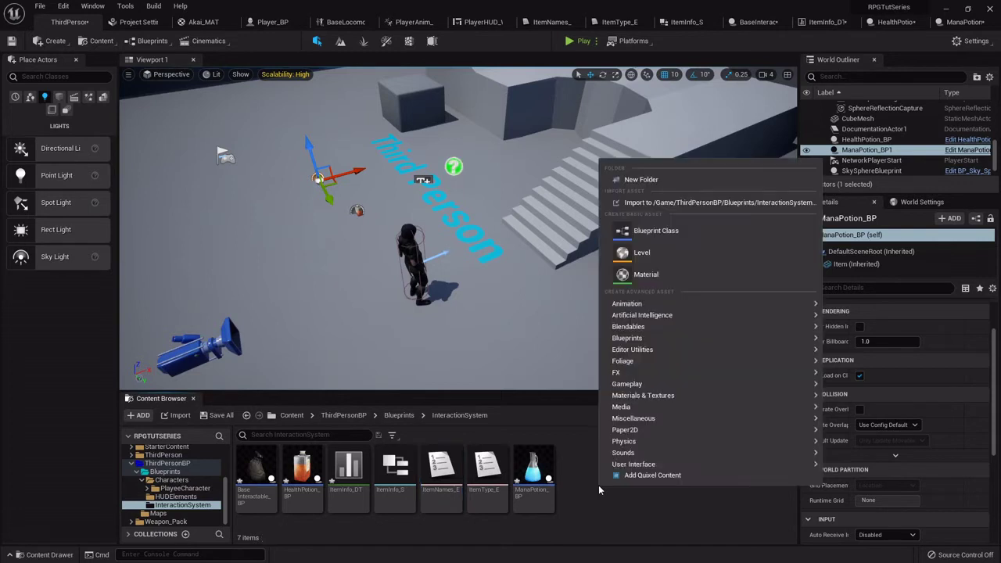
{"action": "key", "text": "Escape"}
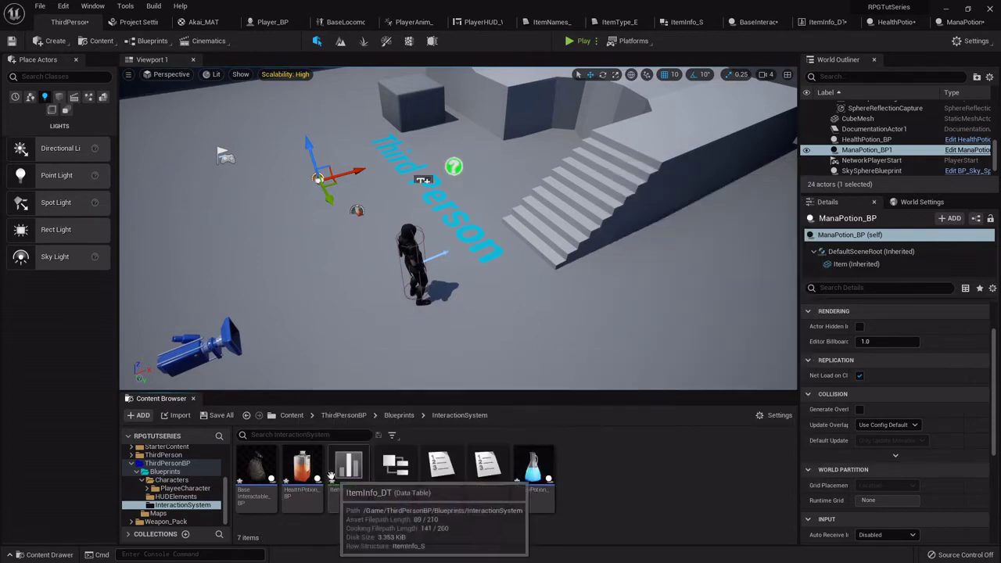
{"action": "double_click", "coordinate": [351, 468]}
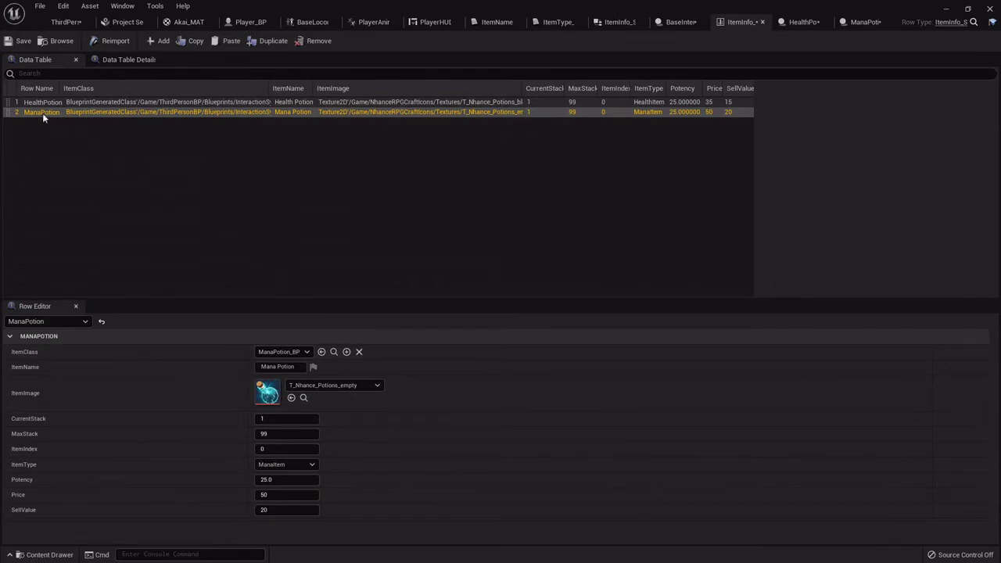
{"action": "left_click", "coordinate": [157, 41]}
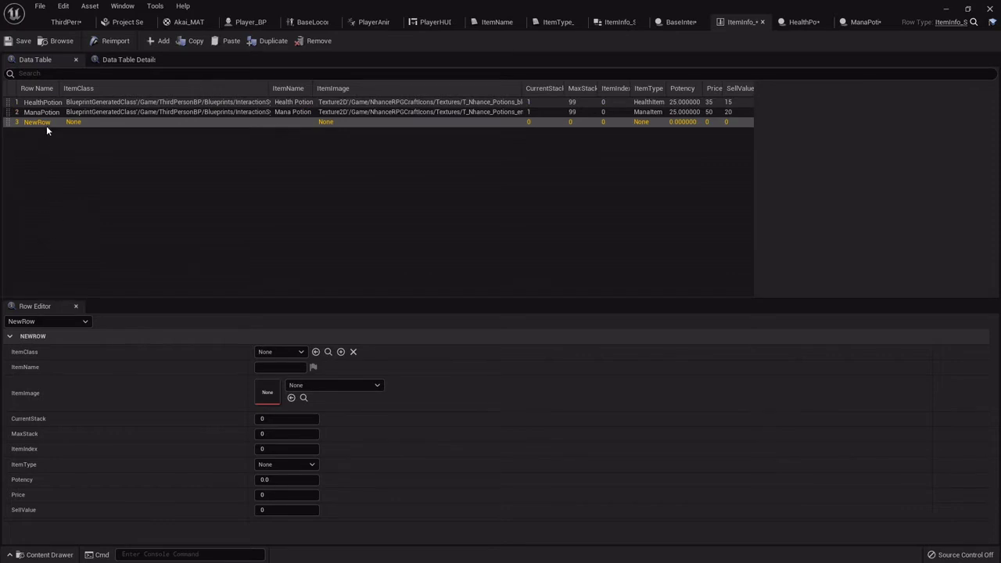
Rename the new row to RustedSword.
{"action": "left_click", "coordinate": [45, 123]}
{"action": "double_click", "coordinate": [46, 122]}
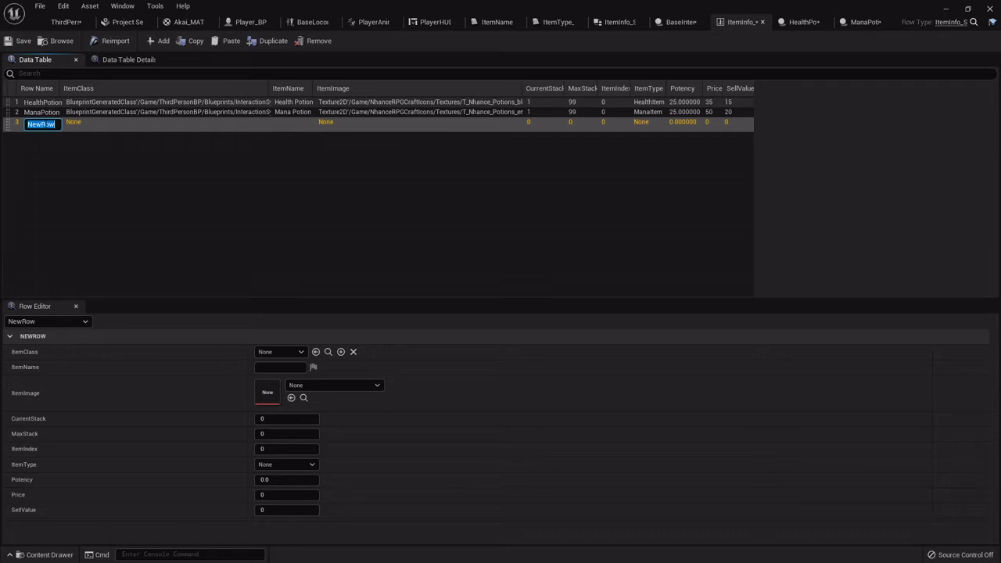
{"action": "type", "text": "Rustedw"}
{"action": "key", "text": "BackSpace"}
{"action": "type", "text": "Sword"}
{"action": "key", "text": "Return"}
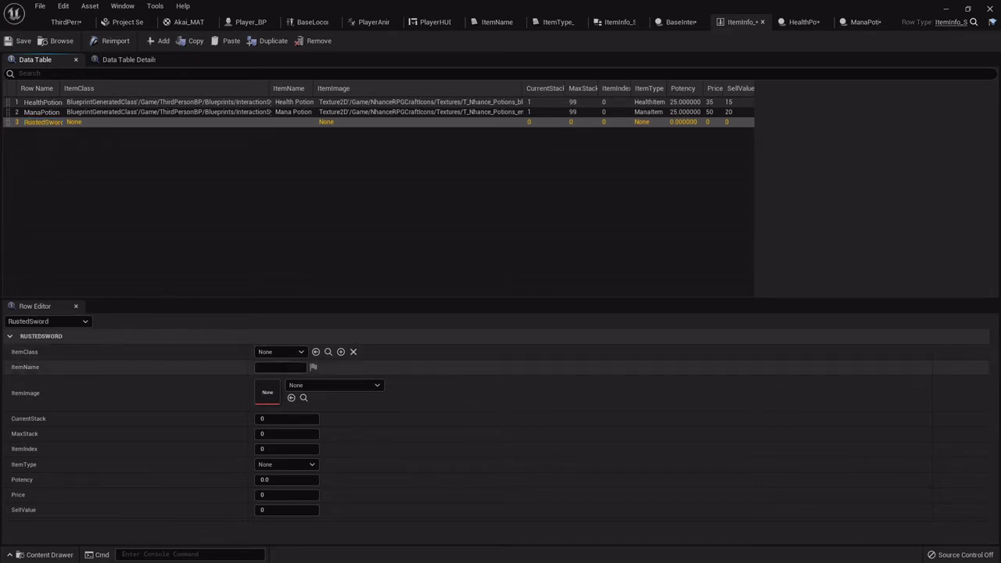
Enter 'Rusty Sword' as the ItemName and search the ItemImage picker for 'sword'.
{"action": "left_click", "coordinate": [298, 368]}
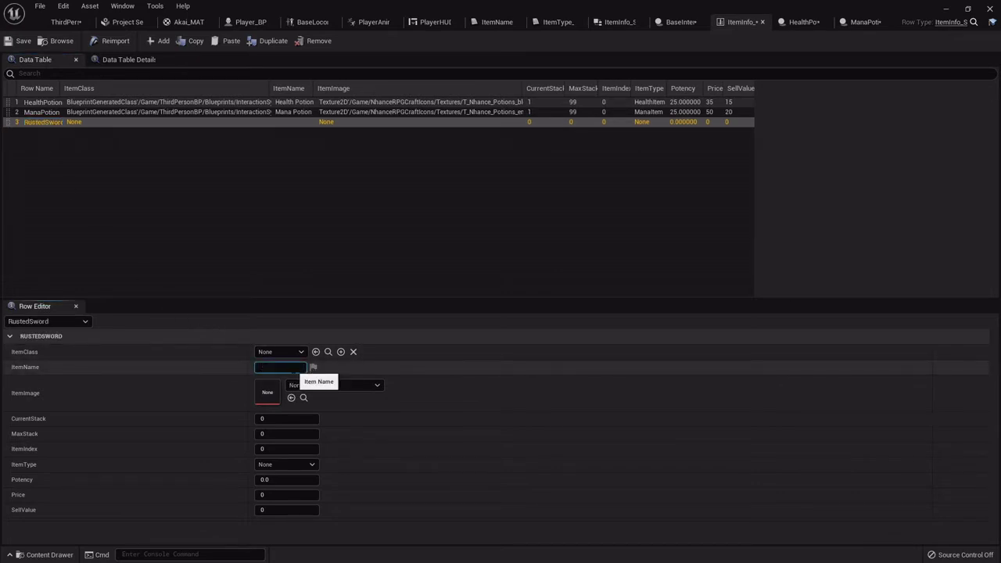
{"action": "type", "text": "Rusty Sword"}
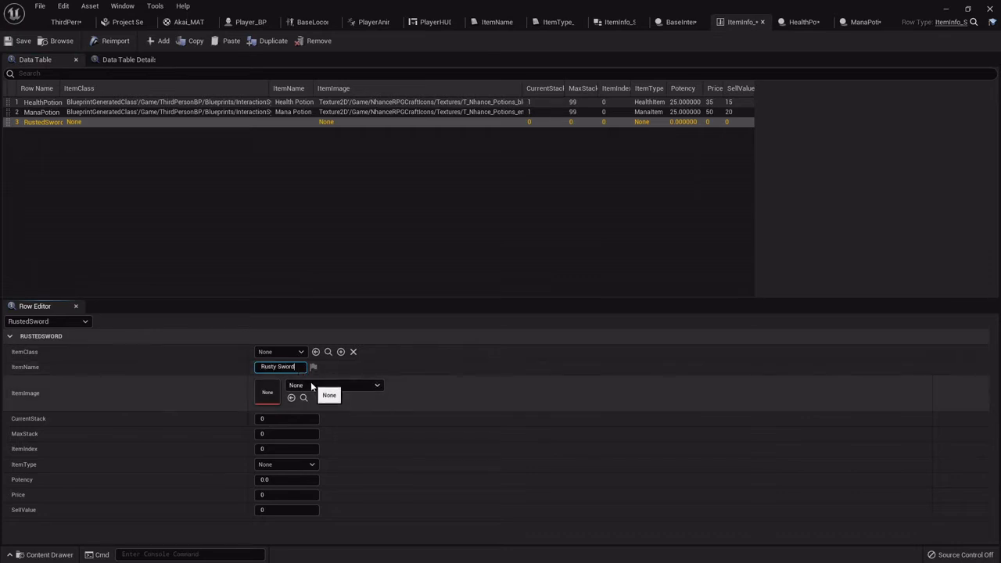
{"action": "left_click", "coordinate": [310, 381]}
{"action": "type", "text": "sword"}
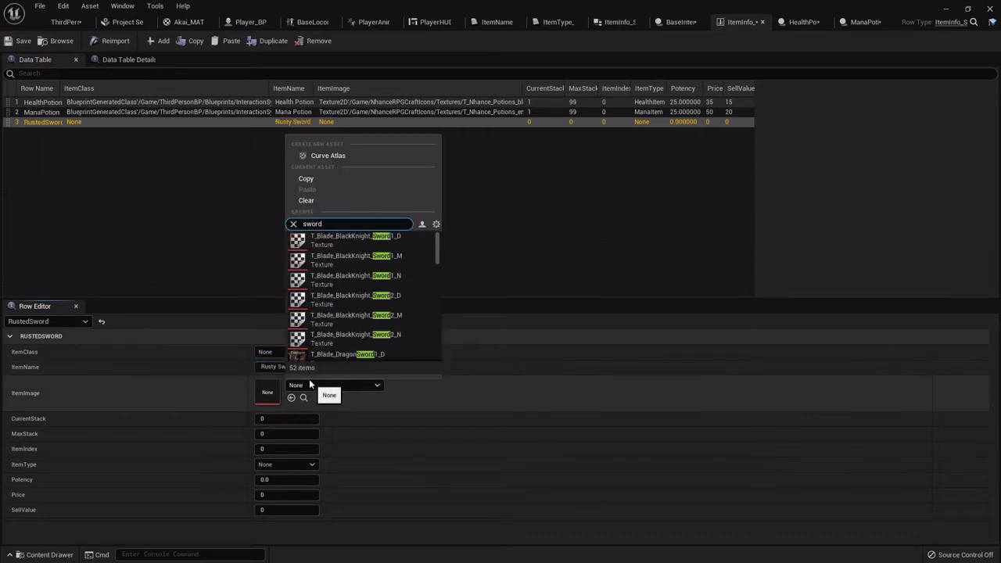
{"action": "scroll", "coordinate": [386, 302], "scroll_direction": "down", "scroll_amount": 8}
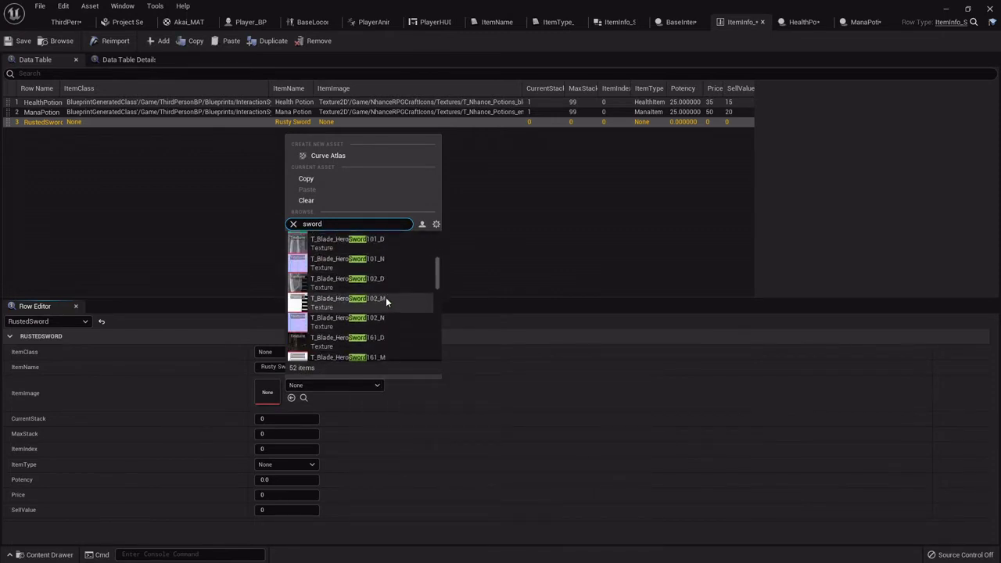
{"action": "scroll", "coordinate": [389, 309], "scroll_direction": "down", "scroll_amount": 8}
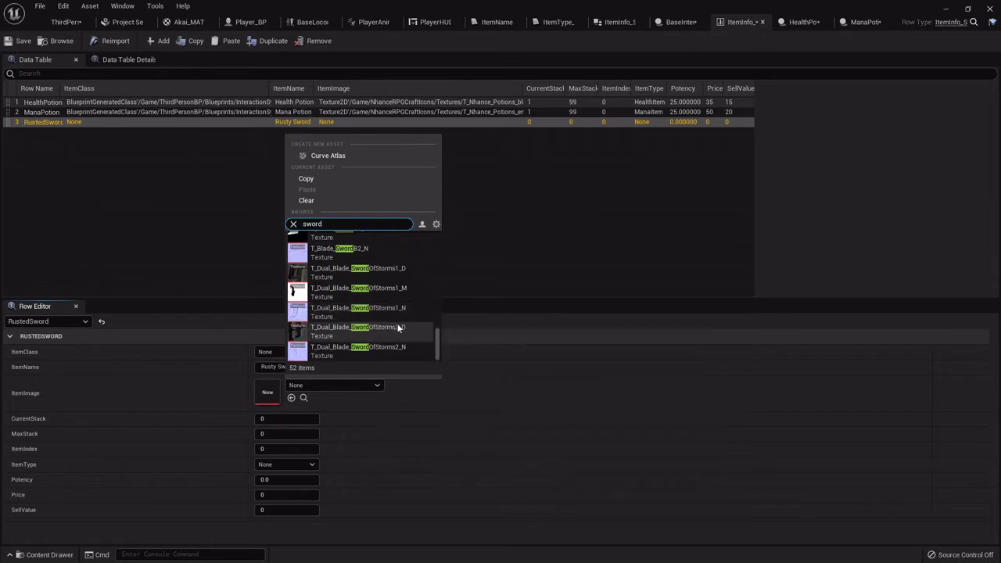
{"action": "left_click_drag", "start_coordinate": [438, 341], "coordinate": [439, 241]}
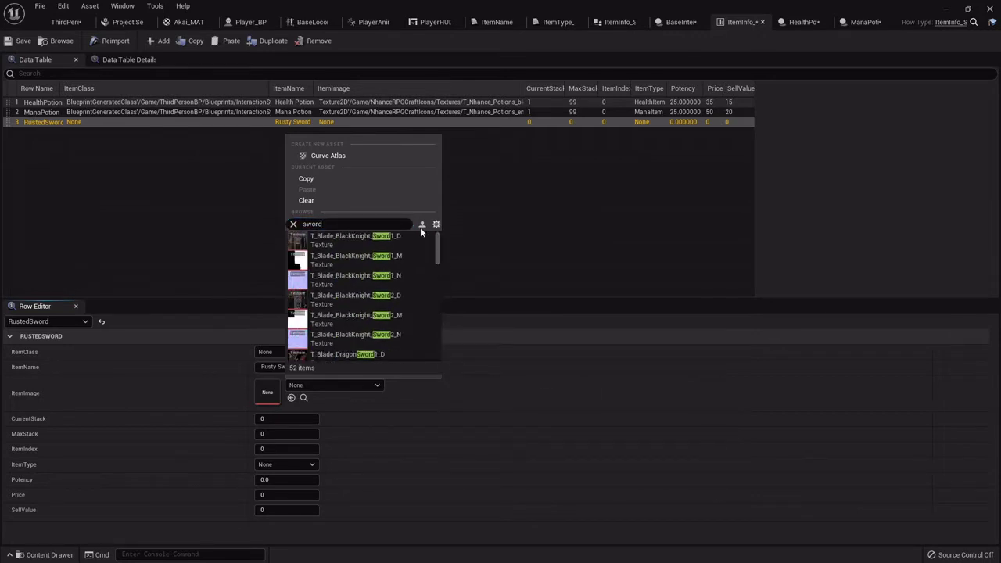
Search 'weapo' instead and pick the T_weapon__63_ texture as the icon.
{"action": "left_click", "coordinate": [375, 224]}
{"action": "type", "text": "wea"}
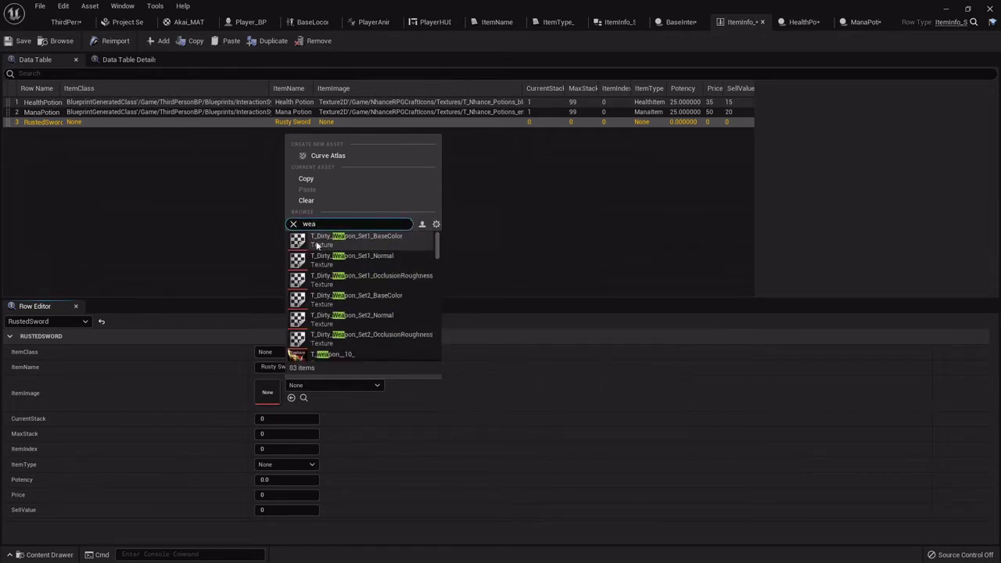
{"action": "type", "text": "po"}
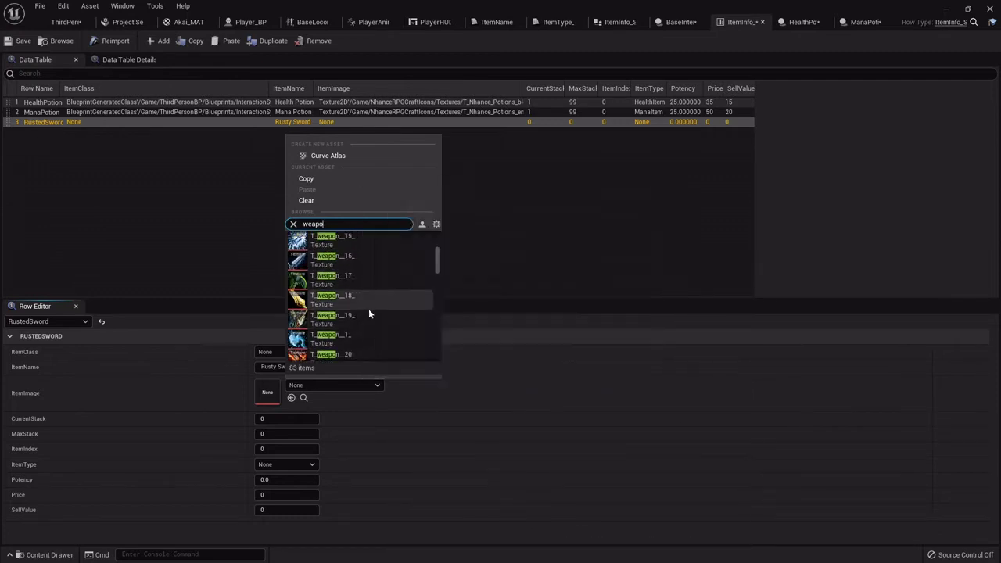
{"action": "scroll", "coordinate": [369, 308], "scroll_direction": "down", "scroll_amount": 2}
{"action": "scroll", "coordinate": [369, 312], "scroll_direction": "down", "scroll_amount": 3}
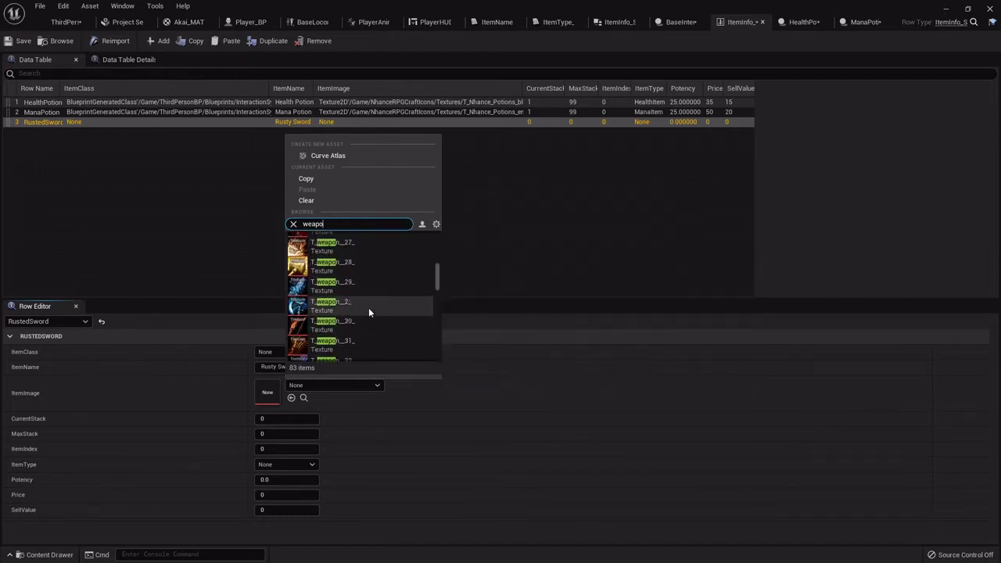
{"action": "scroll", "coordinate": [362, 313], "scroll_direction": "down", "scroll_amount": 3}
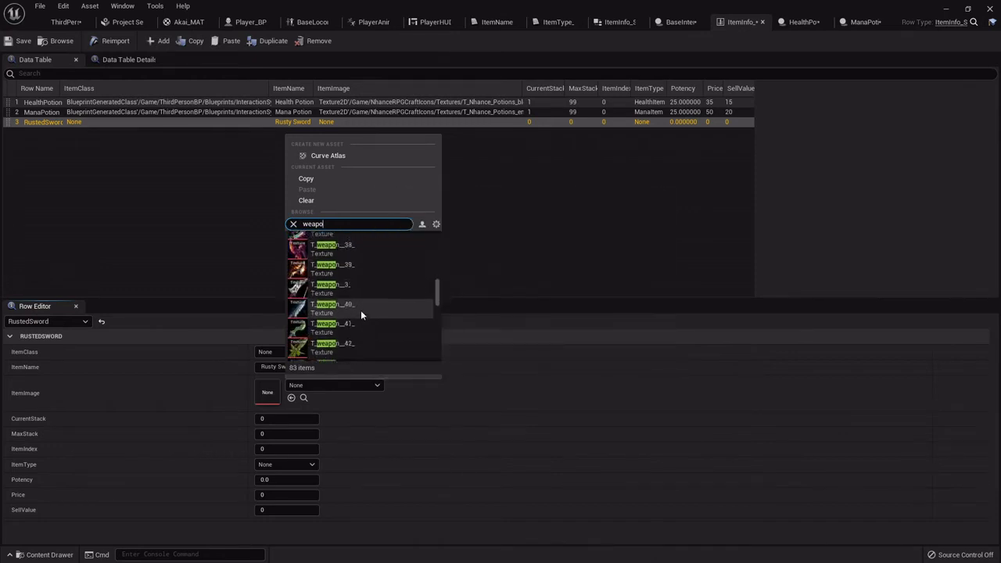
{"action": "scroll", "coordinate": [360, 315], "scroll_direction": "down", "scroll_amount": 4}
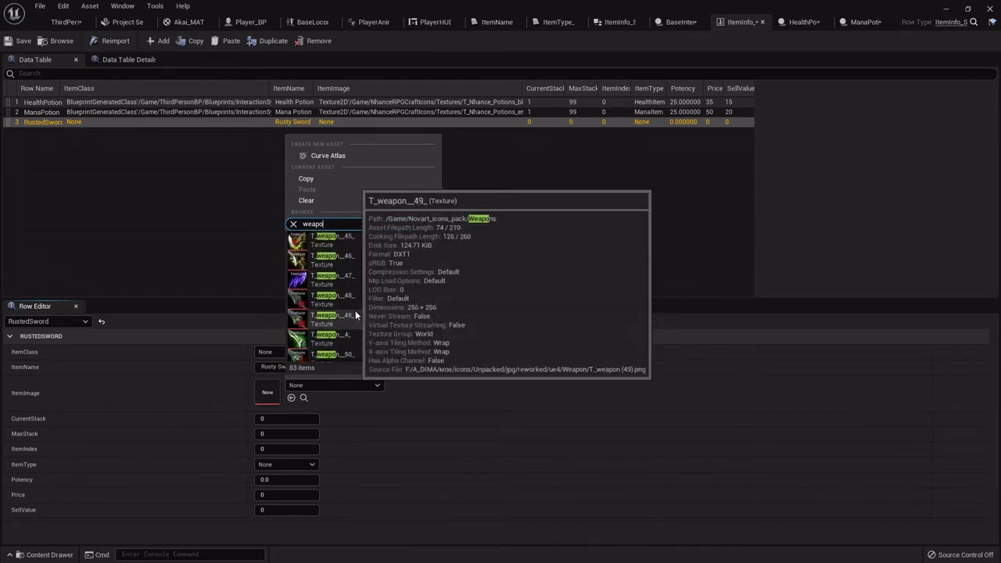
{"action": "scroll", "coordinate": [358, 319], "scroll_direction": "down", "scroll_amount": 4}
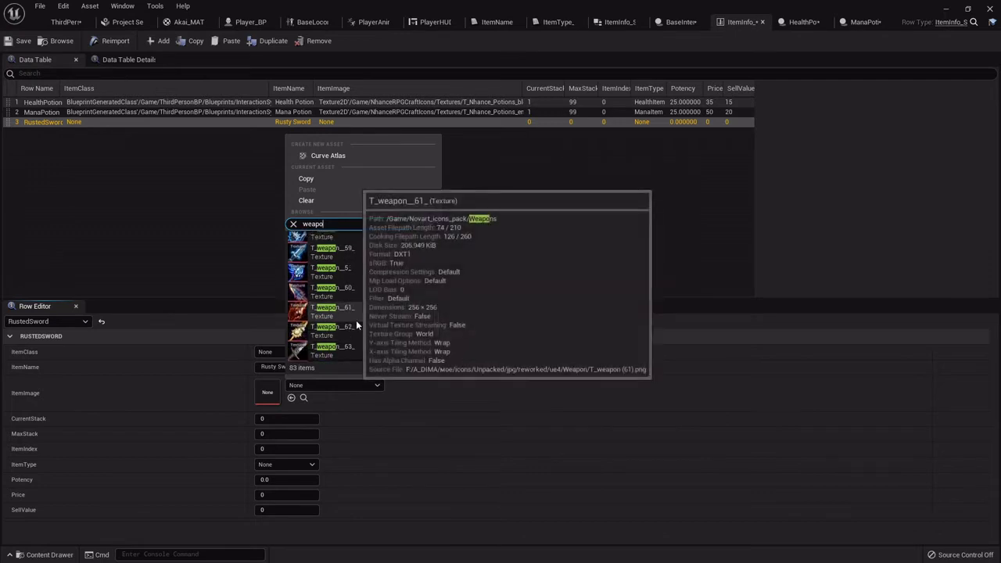
{"action": "left_click", "coordinate": [296, 284]}
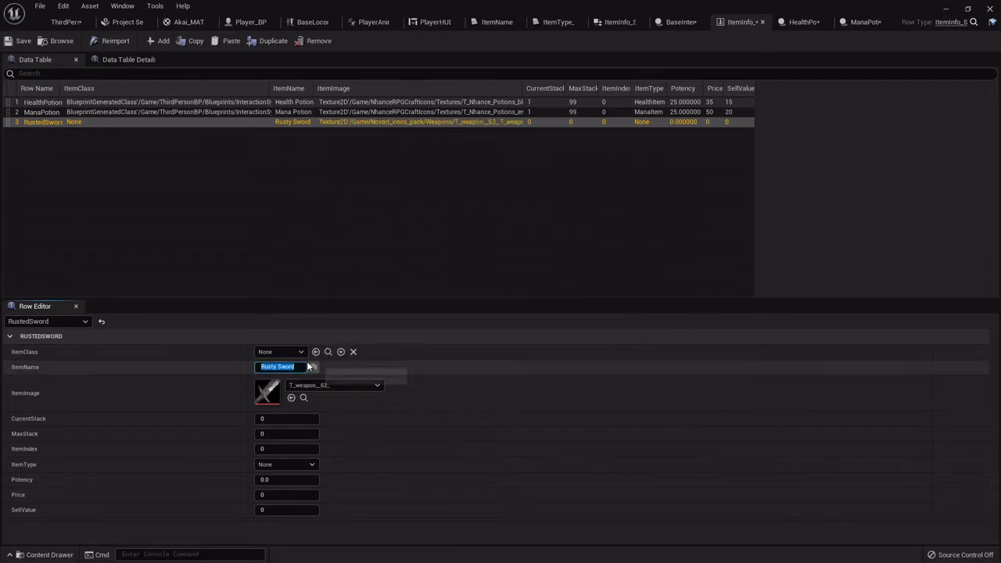
Set CurrentStack to 1 and ItemType to Sword.
{"action": "left_click", "coordinate": [286, 419]}
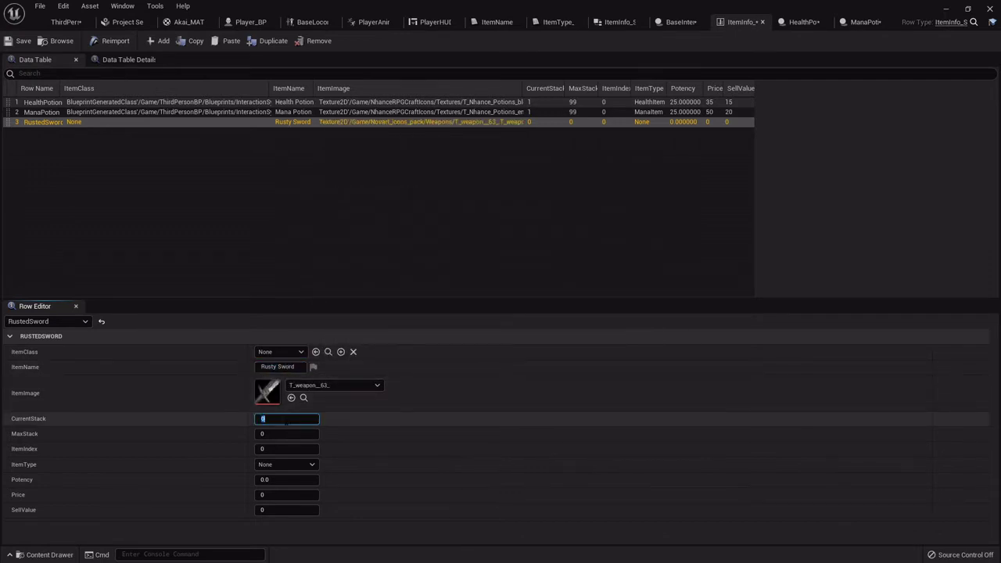
{"action": "type", "text": "1"}
{"action": "key", "text": "Tab"}
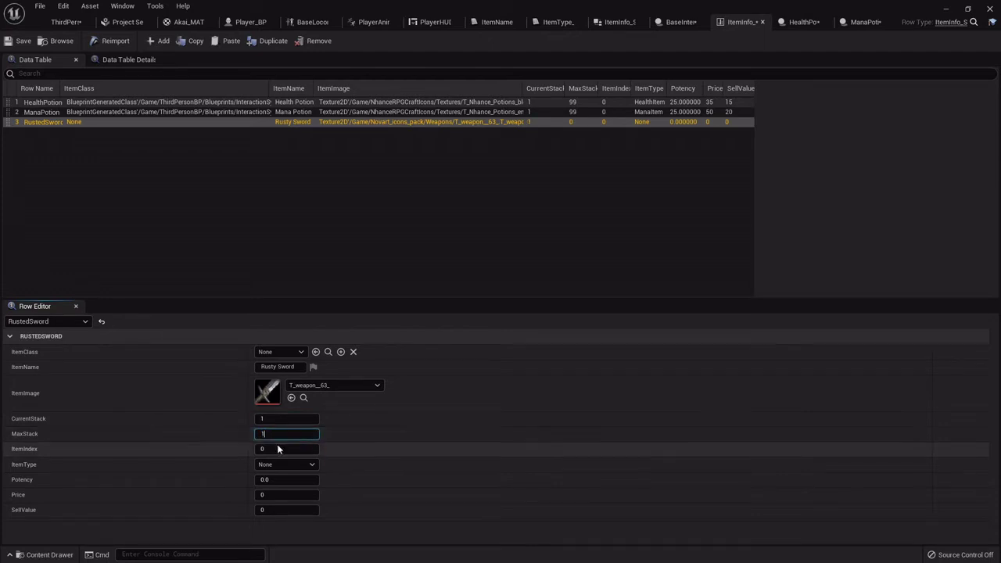
{"action": "left_click", "coordinate": [291, 465]}
{"action": "left_click", "coordinate": [276, 505]}
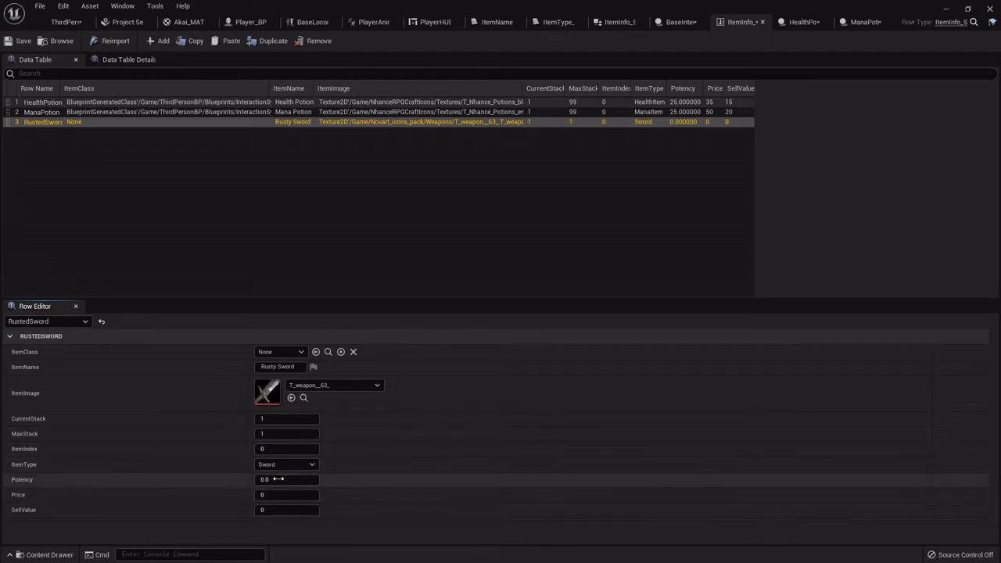
Enter Potency 5, Price 200 and SellValue 75.
{"action": "left_click", "coordinate": [287, 480]}
{"action": "type", "text": "5"}
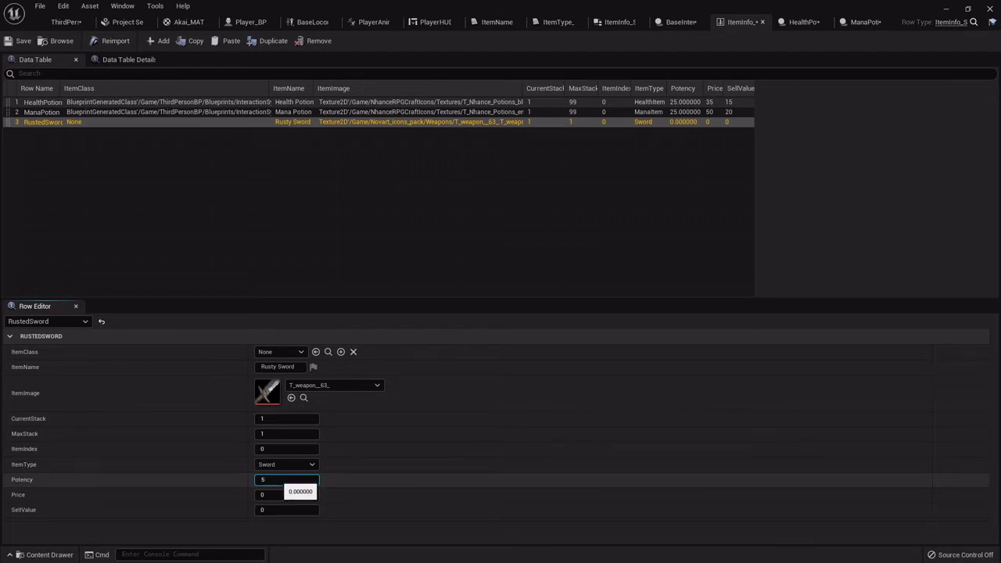
{"action": "key", "text": "Tab"}
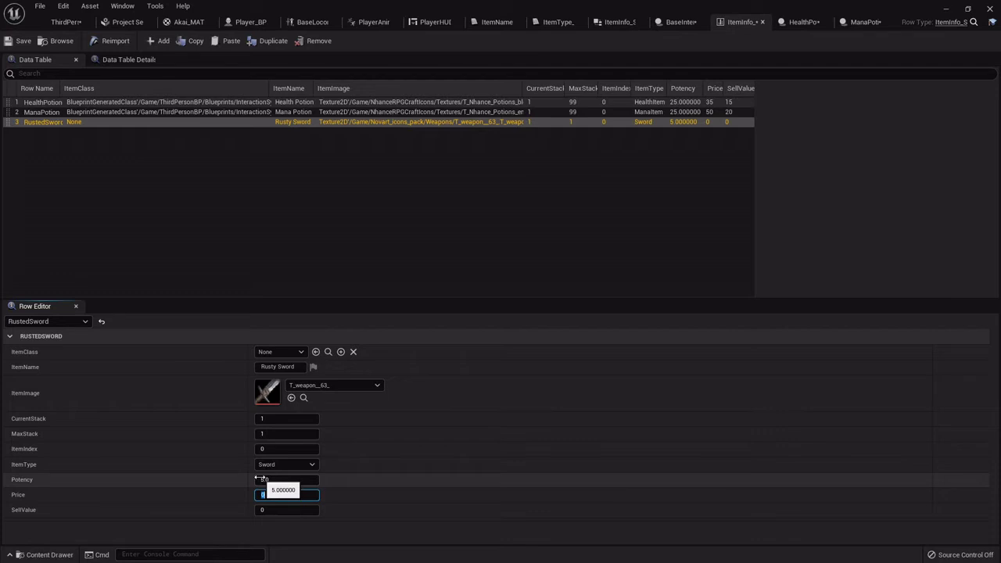
{"action": "type", "text": "200"}
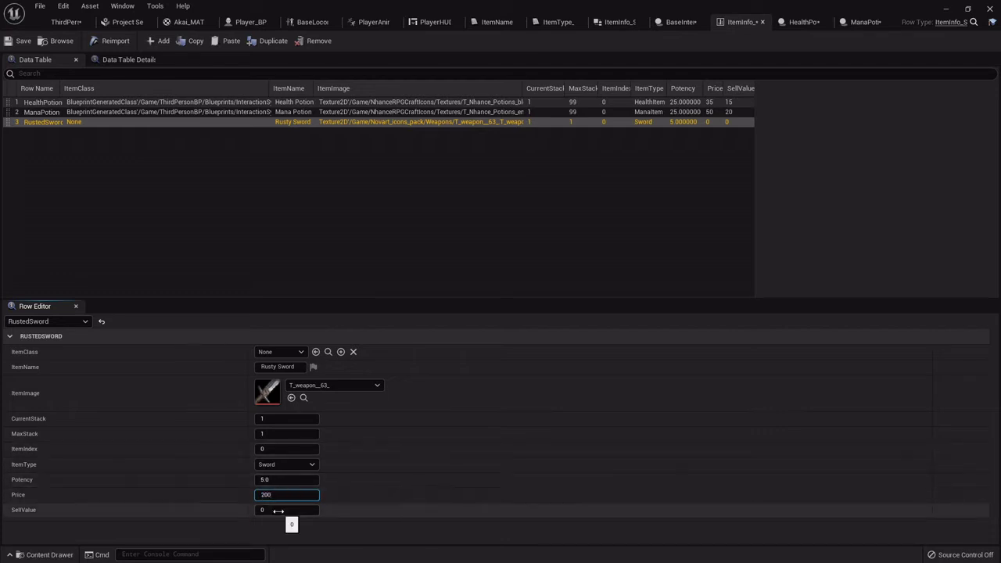
{"action": "key", "text": "Tab"}
{"action": "type", "text": "75"}
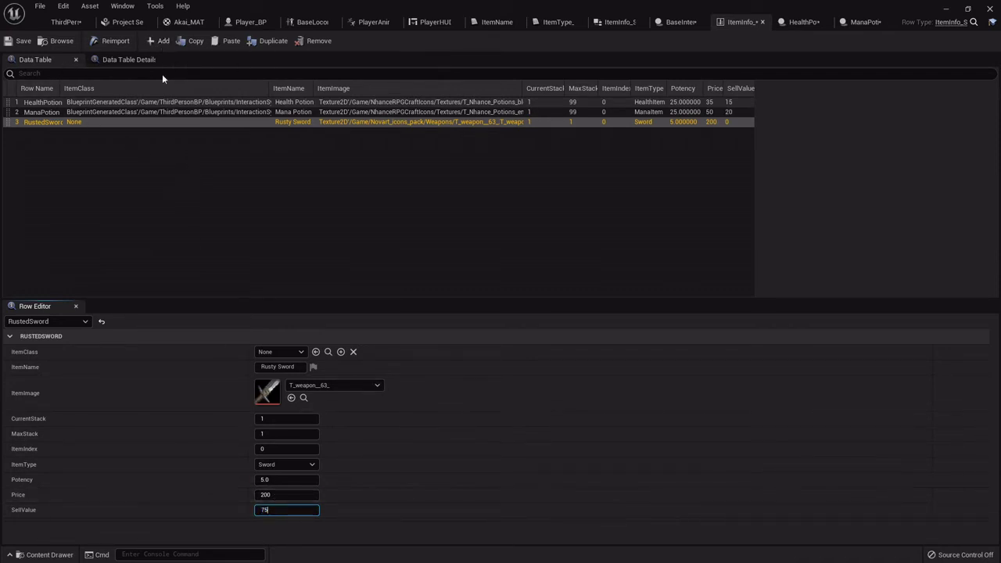
{"action": "left_click", "coordinate": [226, 273]}
{"action": "left_click", "coordinate": [280, 352]}
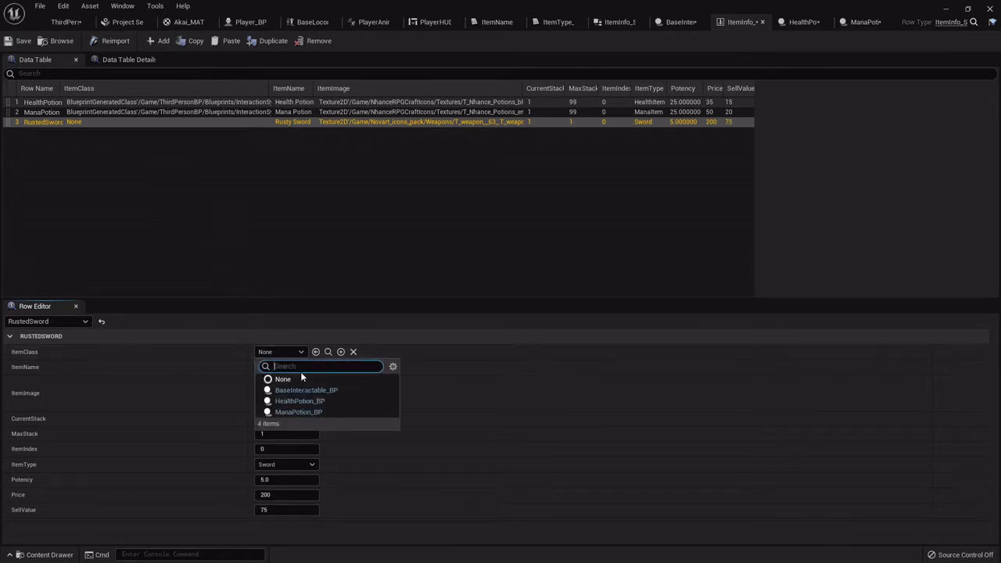
Leave ItemClass as None, check the ItemNames enum list, then add a fourth NewRow to ItemInfo_DT.
{"action": "left_click", "coordinate": [294, 351]}
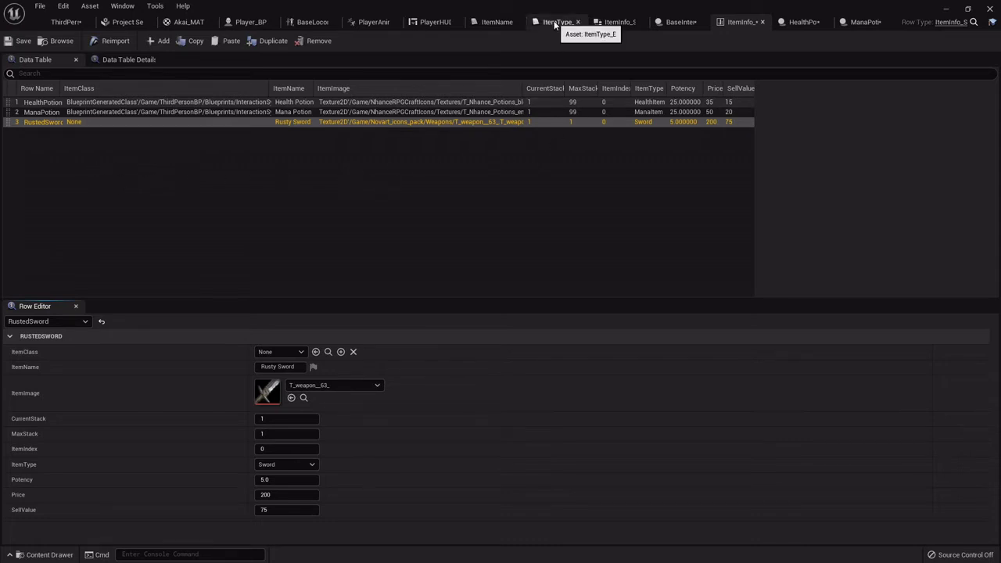
{"action": "left_click", "coordinate": [497, 22]}
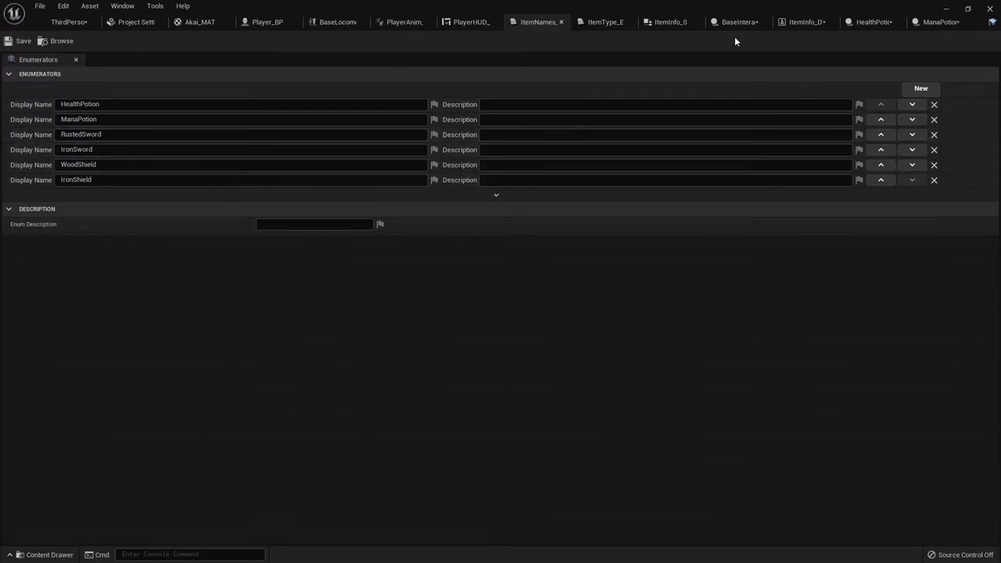
{"action": "left_click", "coordinate": [799, 23]}
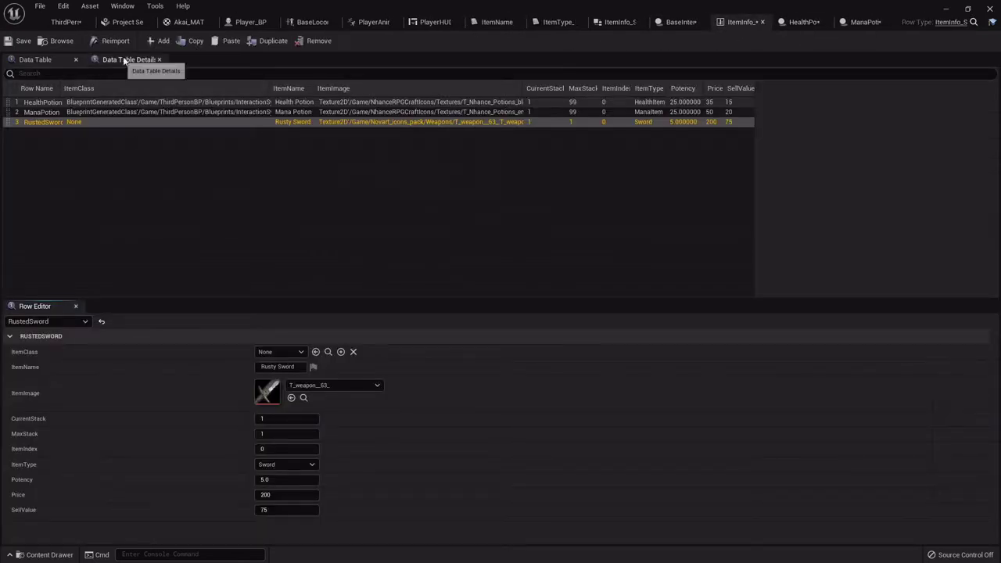
{"action": "left_click", "coordinate": [155, 40]}
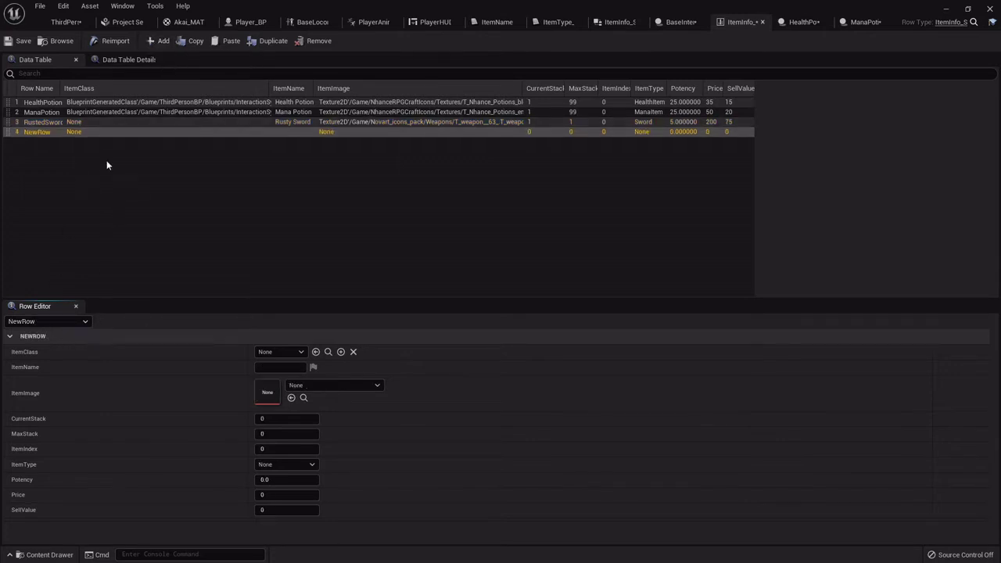
Rename row 4 to IronSword and give it the ItemName 'Iron Sword'.
{"action": "double_click", "coordinate": [36, 132]}
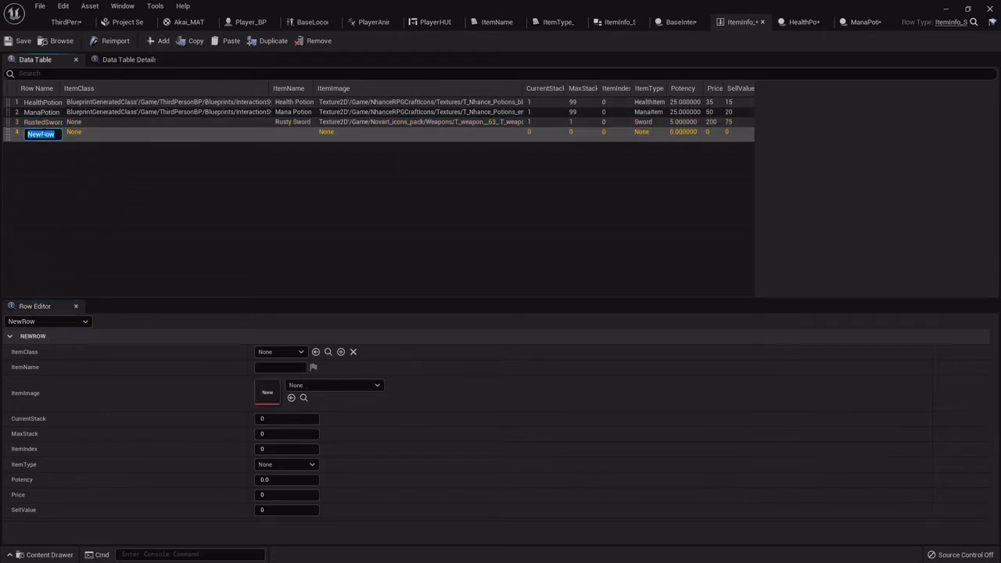
{"action": "type", "text": "IronSword"}
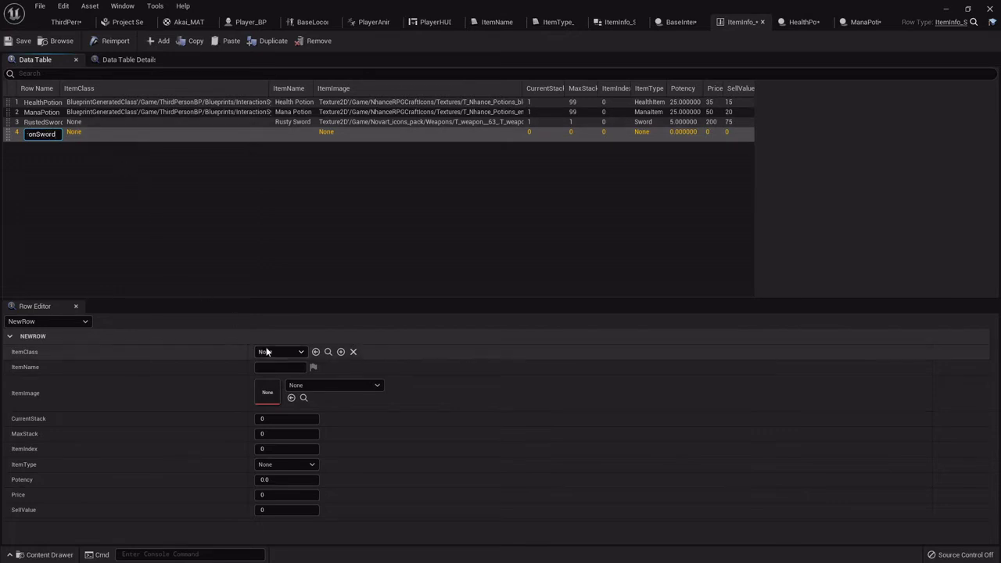
{"action": "key", "text": "Return"}
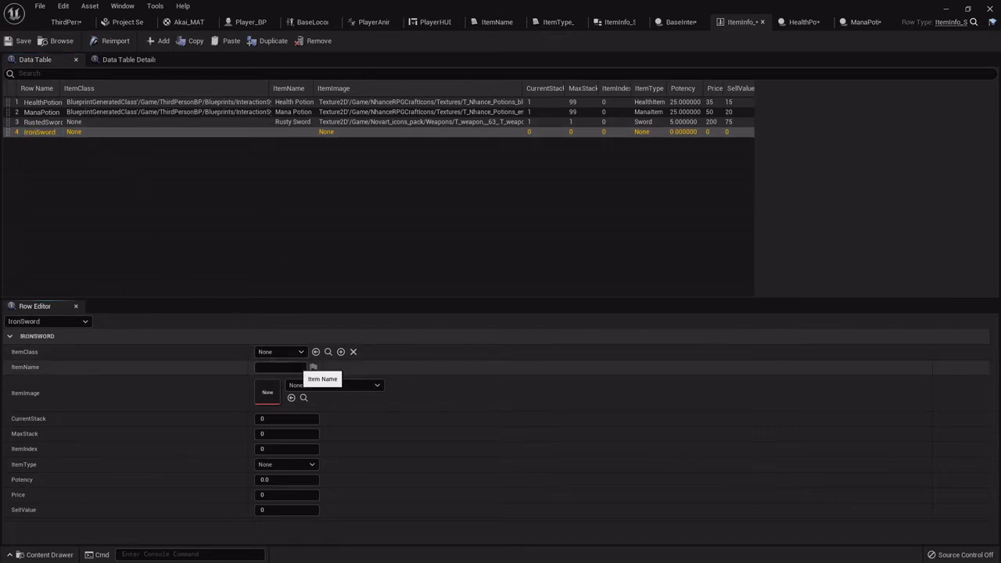
{"action": "left_click", "coordinate": [301, 367]}
{"action": "type", "text": "I"}
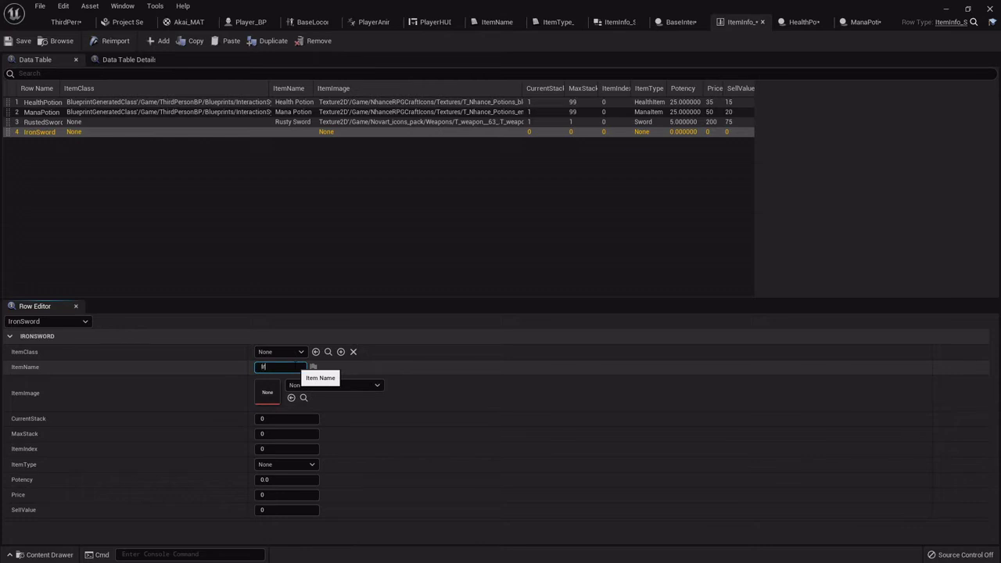
{"action": "type", "text": "ron Sword"}
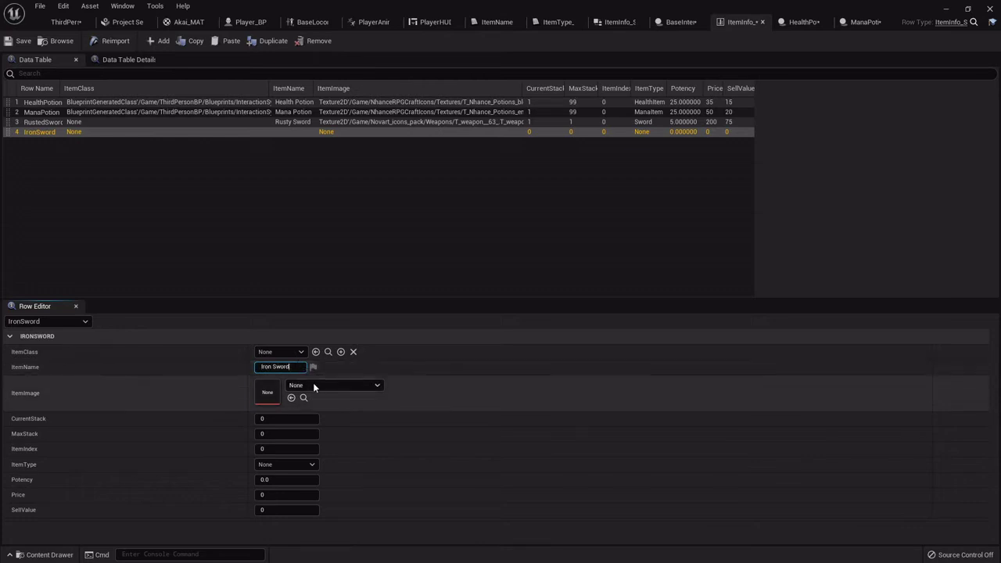
Pick the T_weapon__18_ texture as the Iron Sword icon.
{"action": "left_click", "coordinate": [314, 385]}
{"action": "type", "text": "wea"}
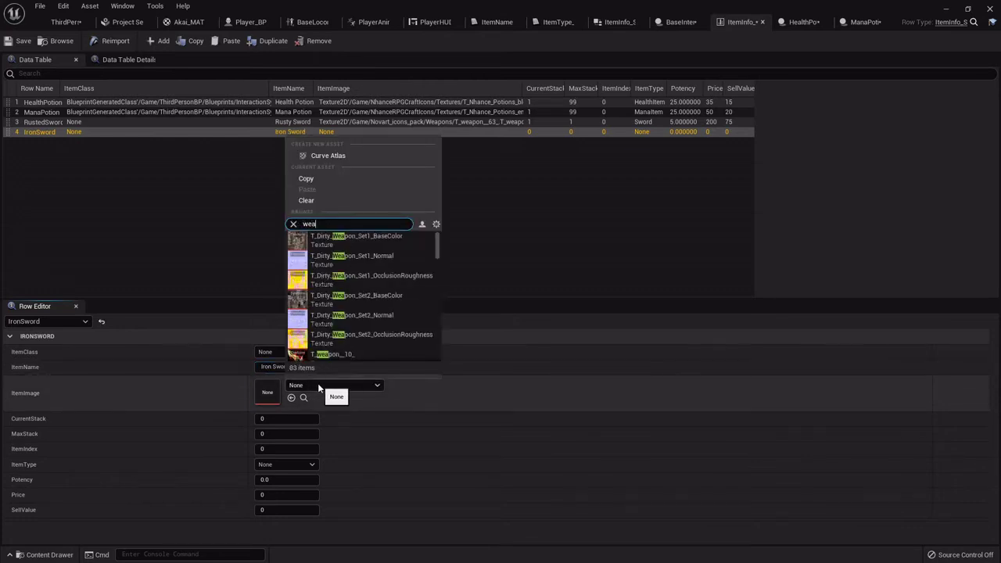
{"action": "type", "text": "po"}
{"action": "scroll", "coordinate": [344, 309], "scroll_direction": "down", "scroll_amount": 5}
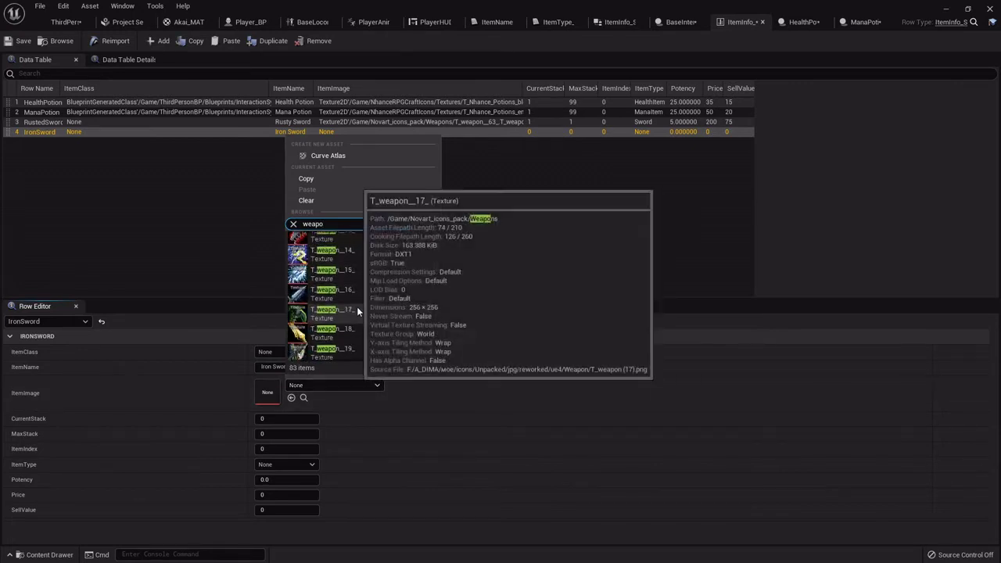
{"action": "left_click", "coordinate": [330, 331]}
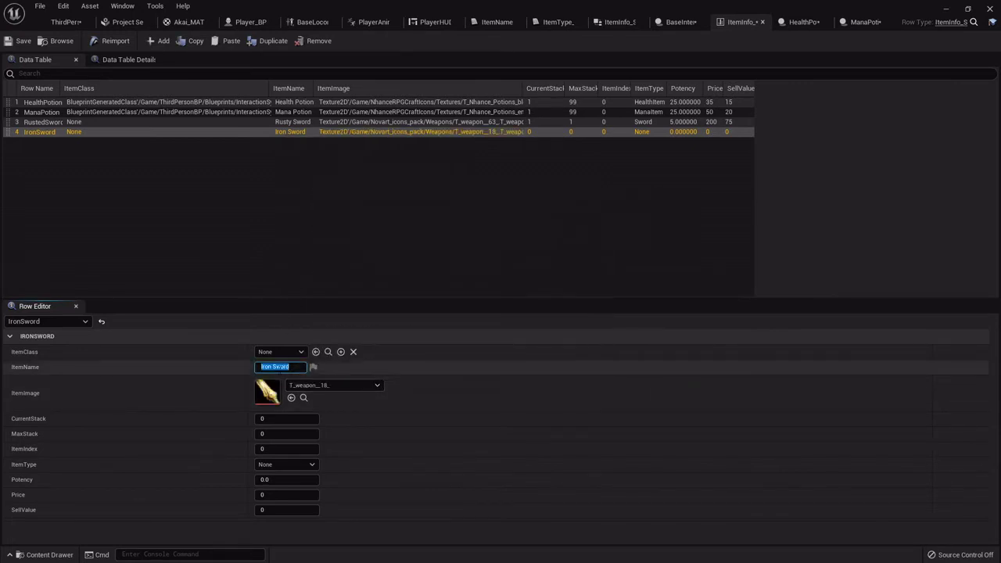
Set CurrentStack to 1 and ItemType to Sword.
{"action": "left_click", "coordinate": [286, 420]}
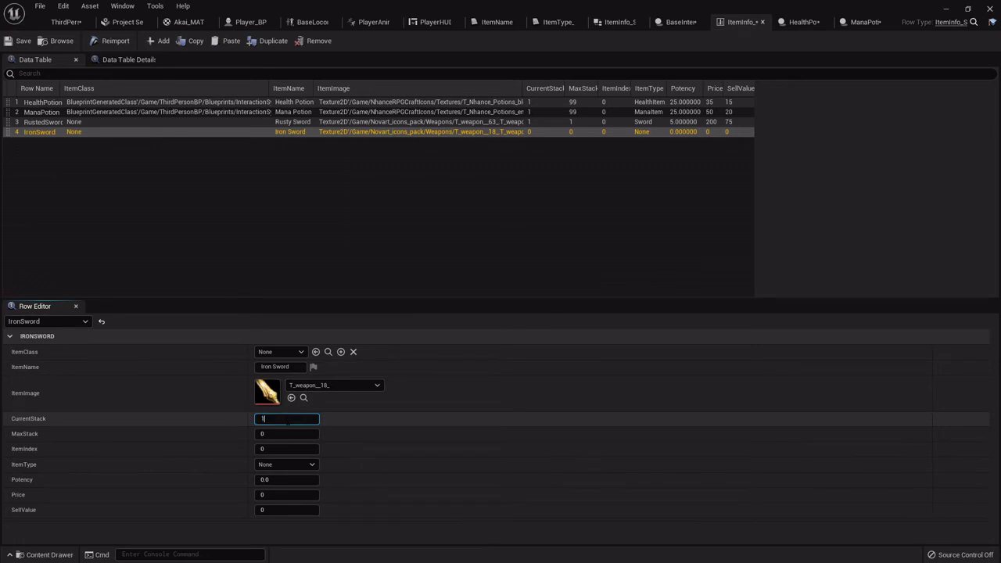
{"action": "type", "text": "1"}
{"action": "key", "text": "Tab"}
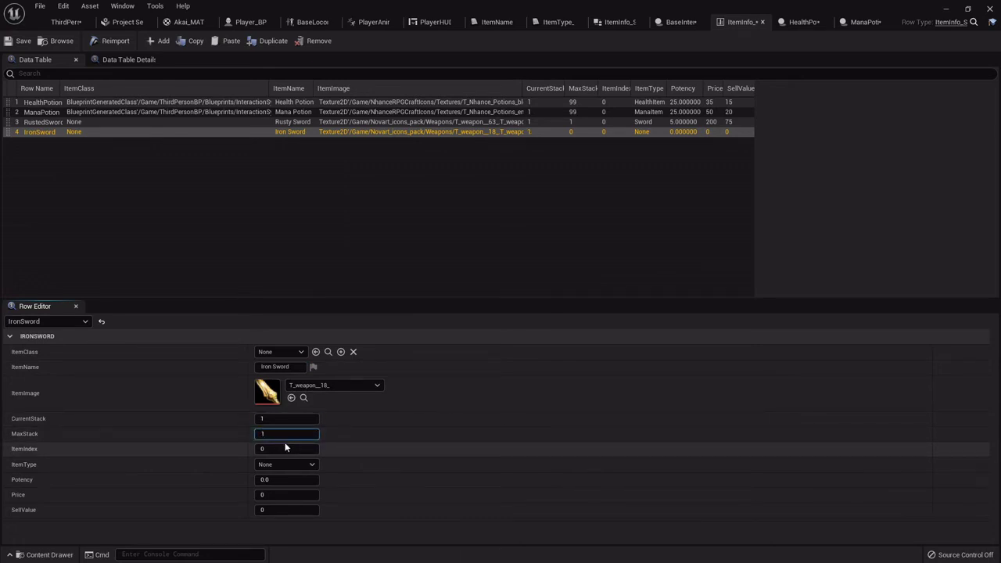
{"action": "left_click", "coordinate": [290, 465]}
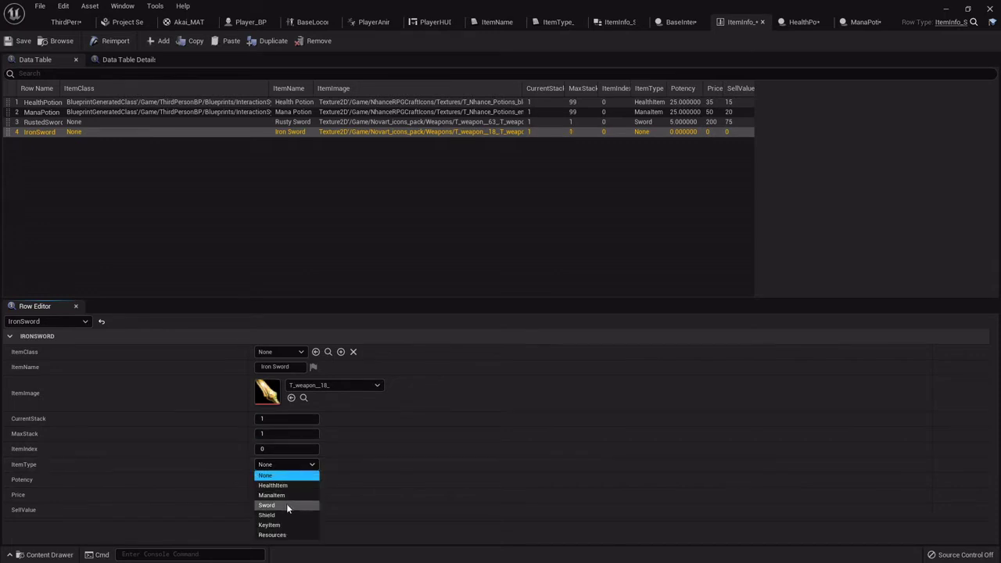
{"action": "left_click", "coordinate": [287, 504]}
Enter Potency 10, Price 350 and SellValue 12.
{"action": "left_click", "coordinate": [287, 481]}
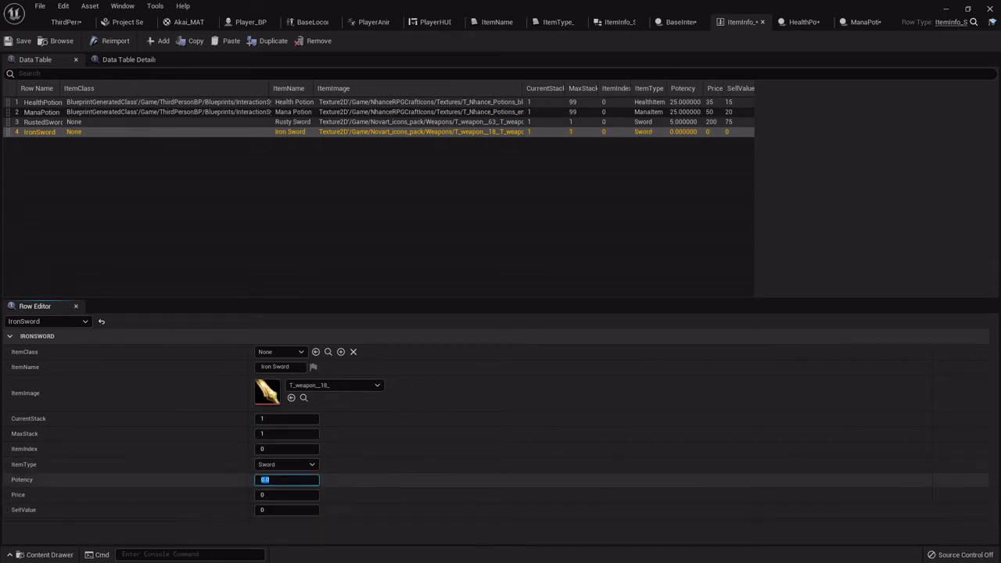
{"action": "type", "text": "10"}
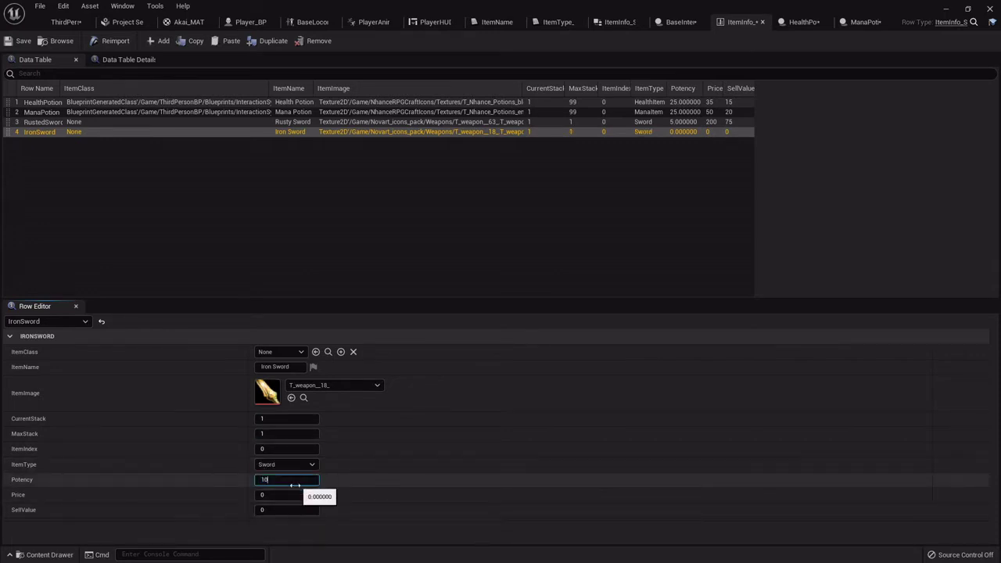
{"action": "key", "text": "Tab"}
{"action": "type", "text": "350"}
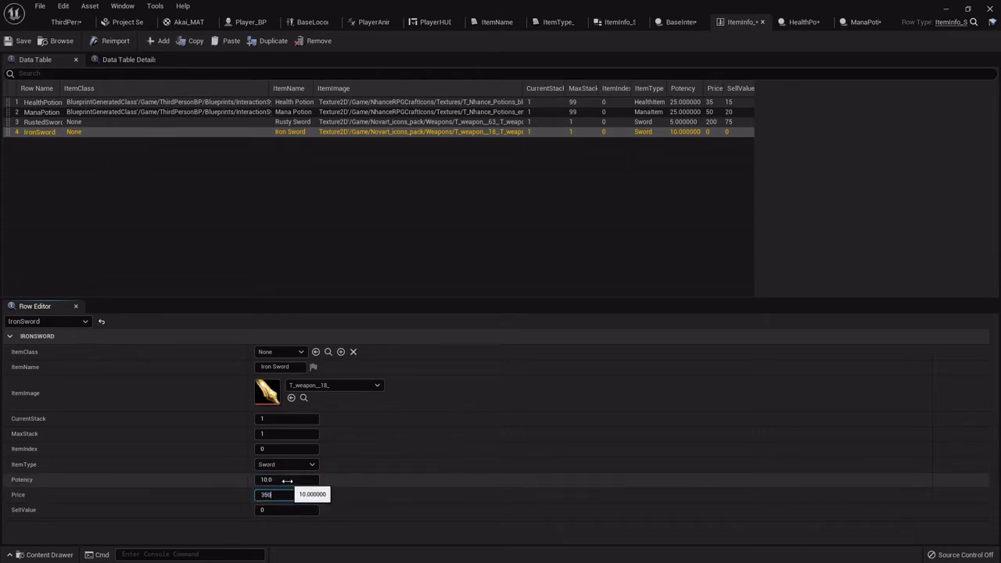
{"action": "key", "text": "Tab"}
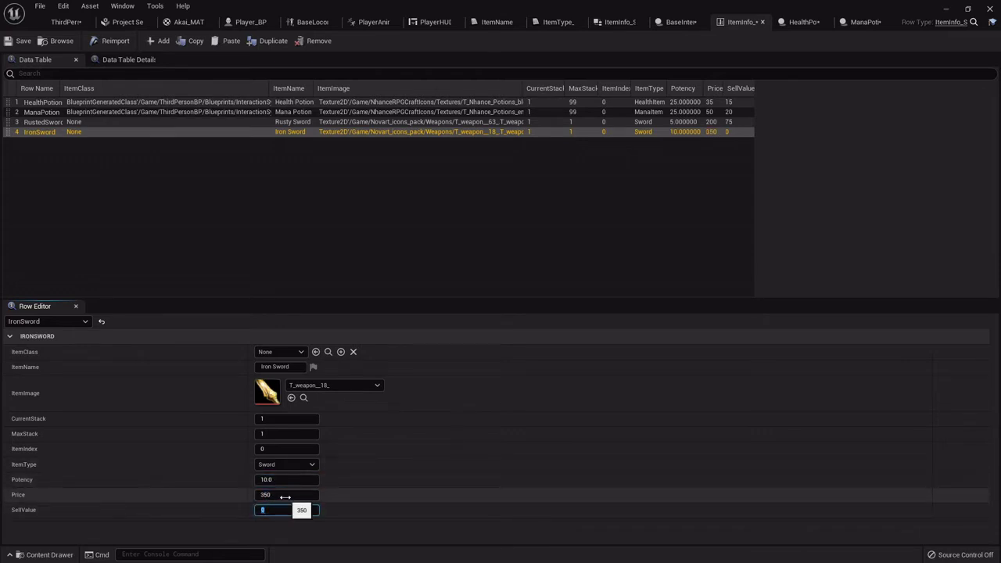
{"action": "type", "text": "12"}
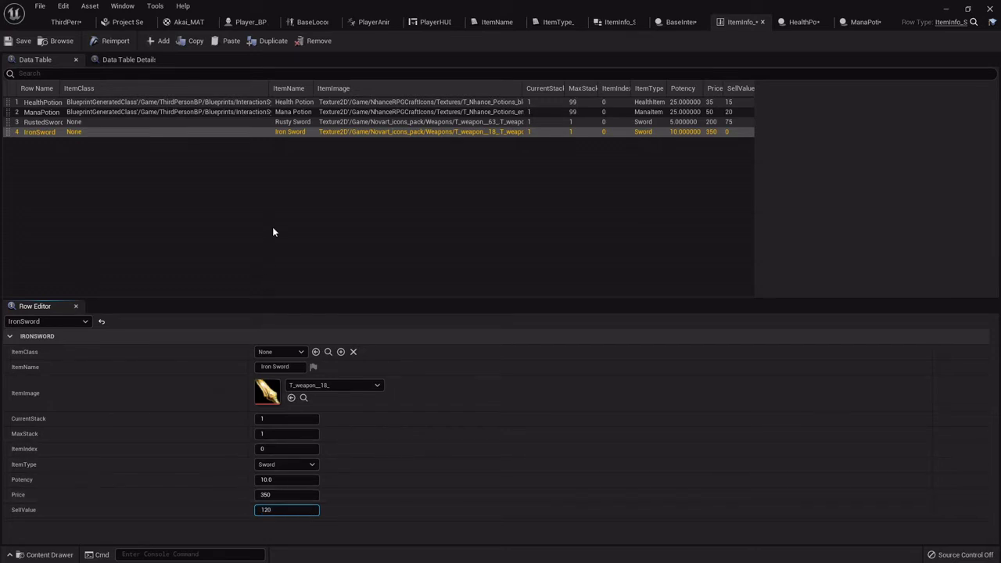
{"action": "left_click", "coordinate": [250, 210]}
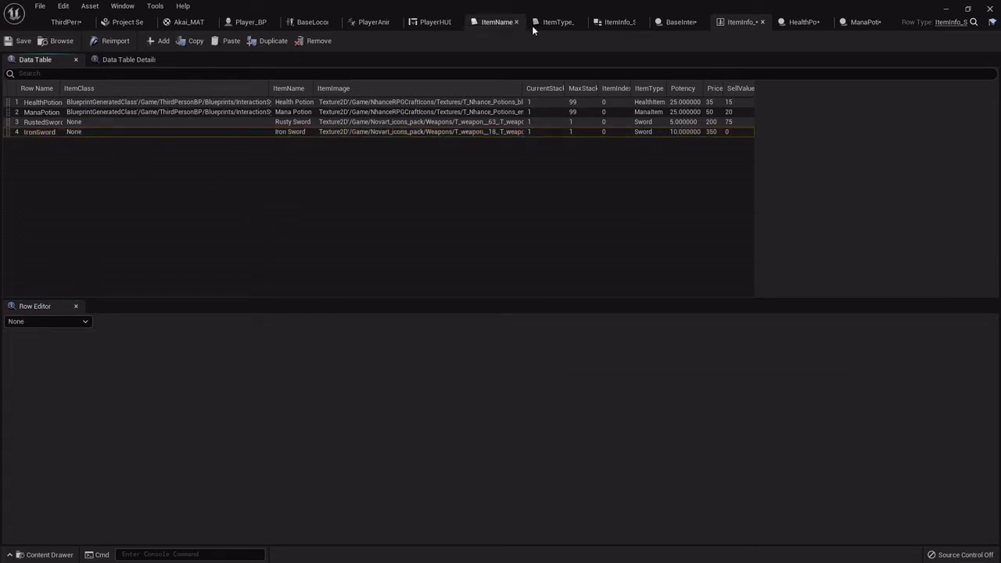
{"action": "left_click", "coordinate": [499, 24]}
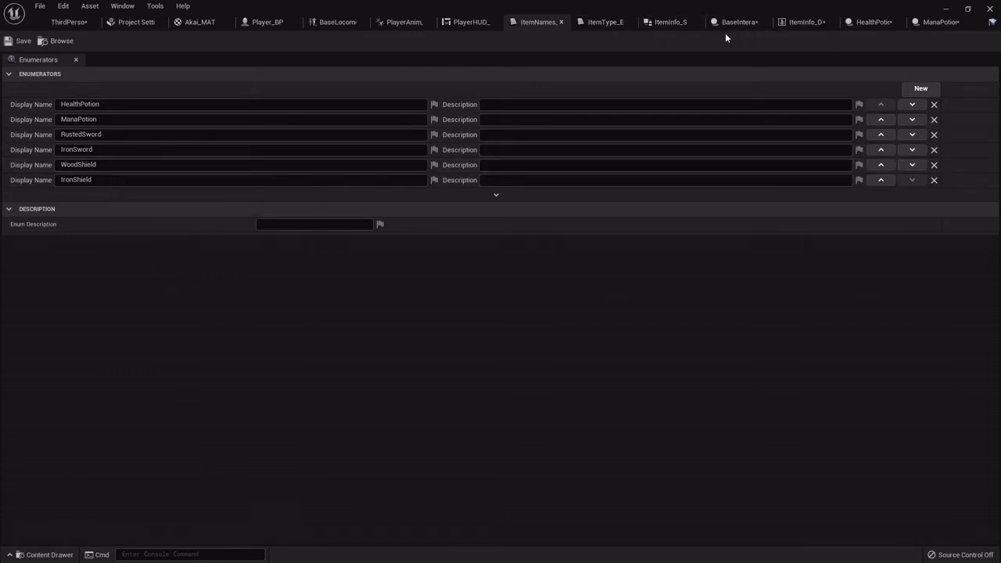
{"action": "left_click", "coordinate": [798, 22]}
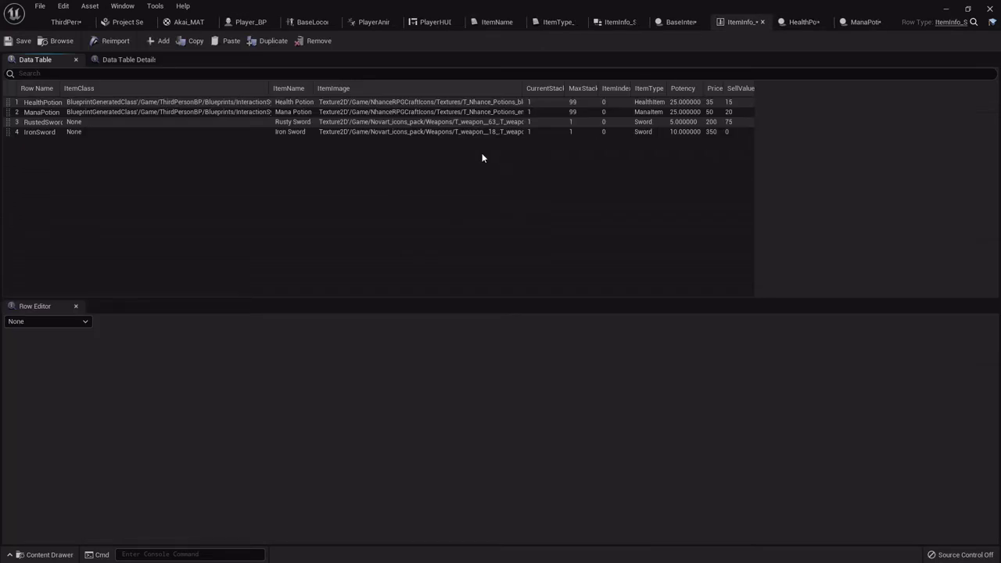
Add a fifth row named WoodShield with ItemName 'Wood Shield'.
{"action": "left_click", "coordinate": [159, 41]}
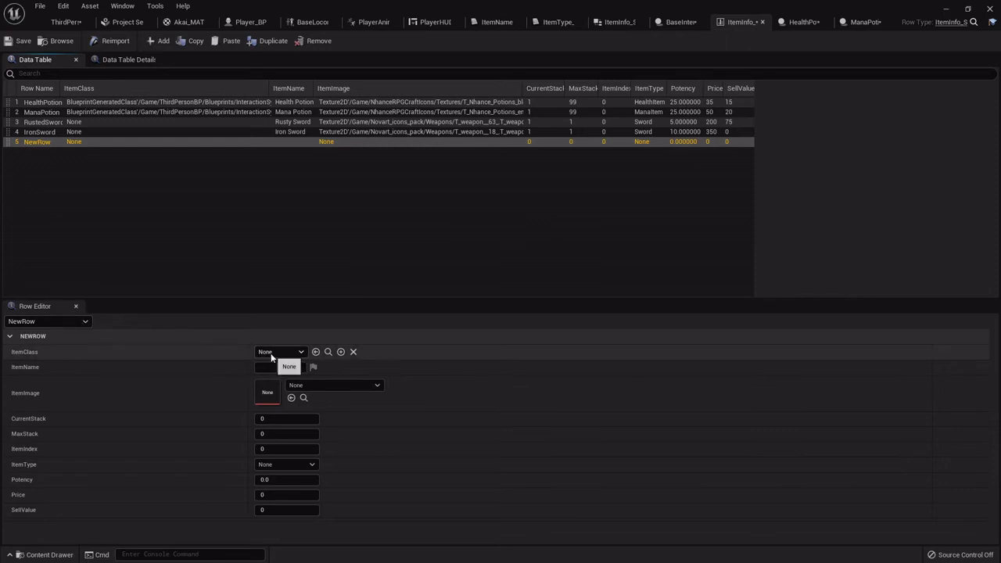
{"action": "key", "text": "F2"}
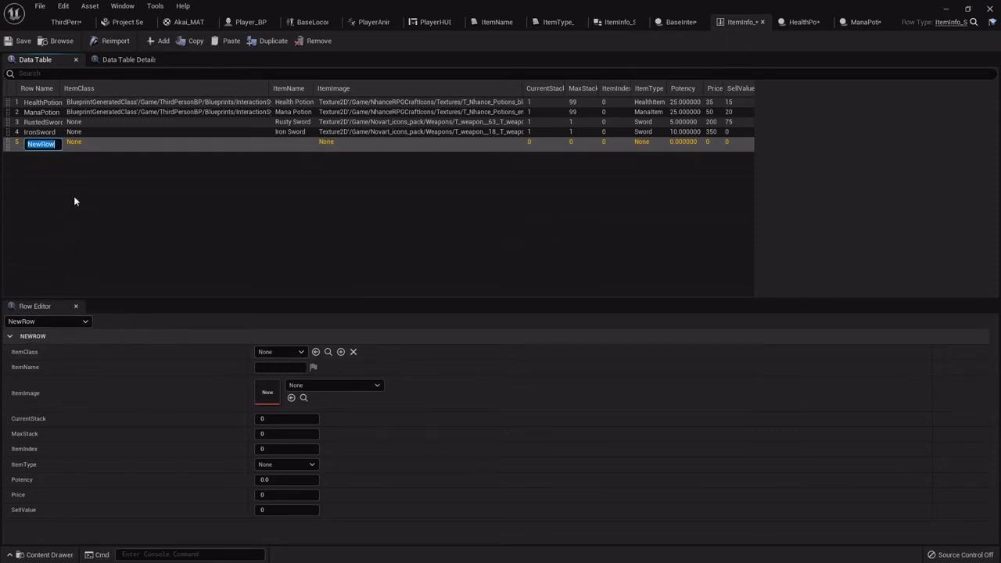
{"action": "type", "text": "WoodShield"}
{"action": "key", "text": "Return"}
{"action": "left_click", "coordinate": [280, 367]}
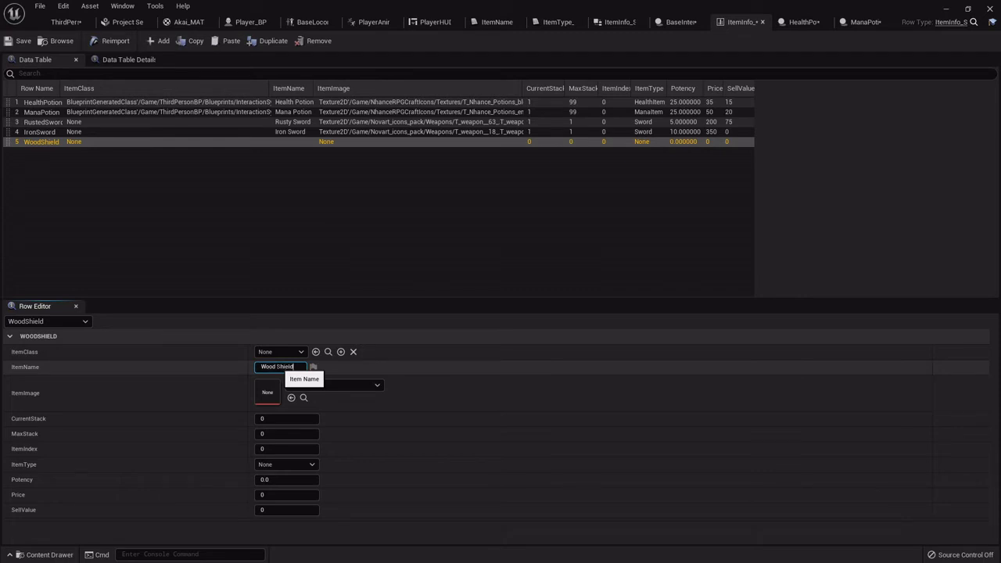
{"action": "type", "text": "Wood Shield"}
Search the ItemImage picker for 'armor' icons, then return to the ThirdPerson level editor.
{"action": "left_click", "coordinate": [325, 381]}
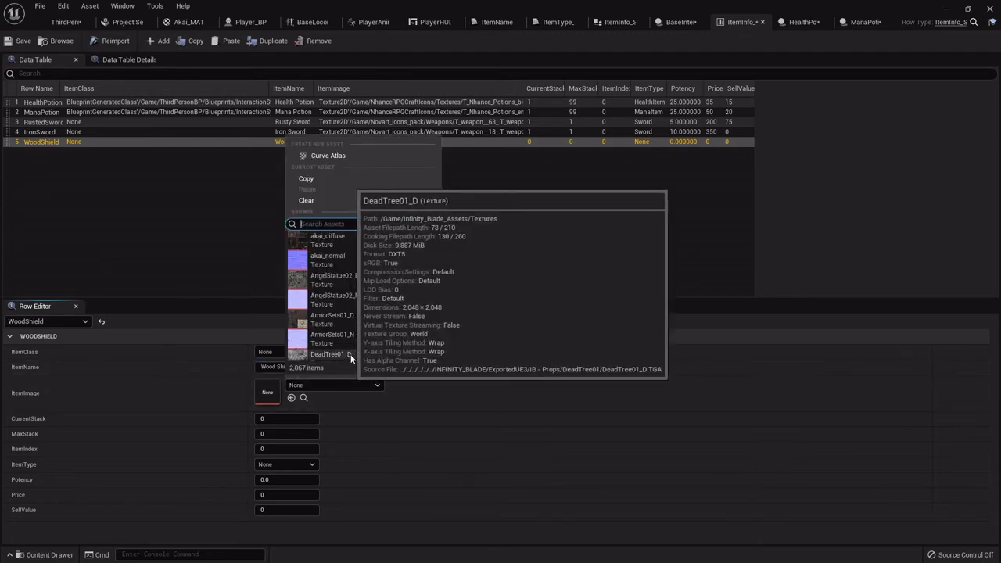
{"action": "type", "text": "ar"}
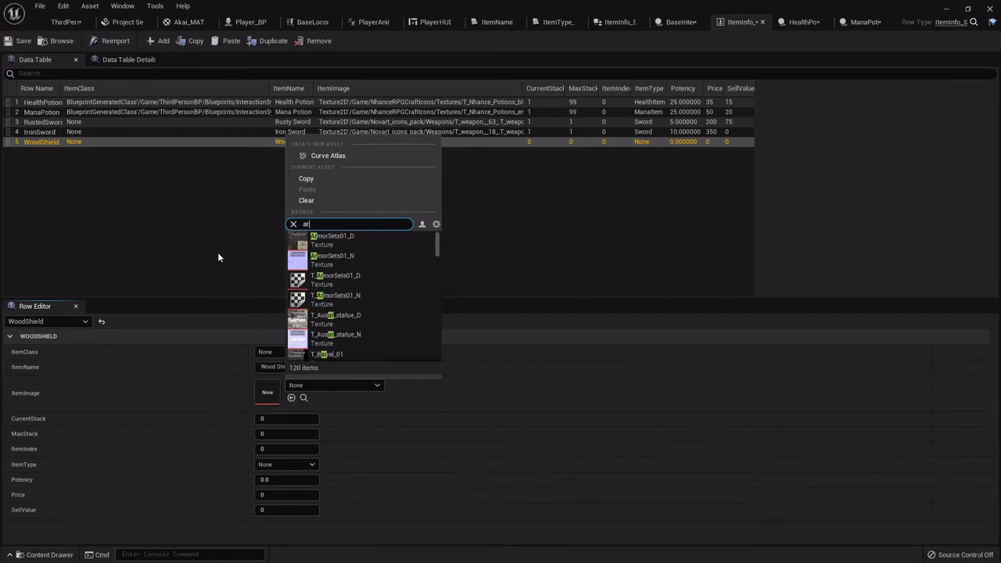
{"action": "type", "text": "mor"}
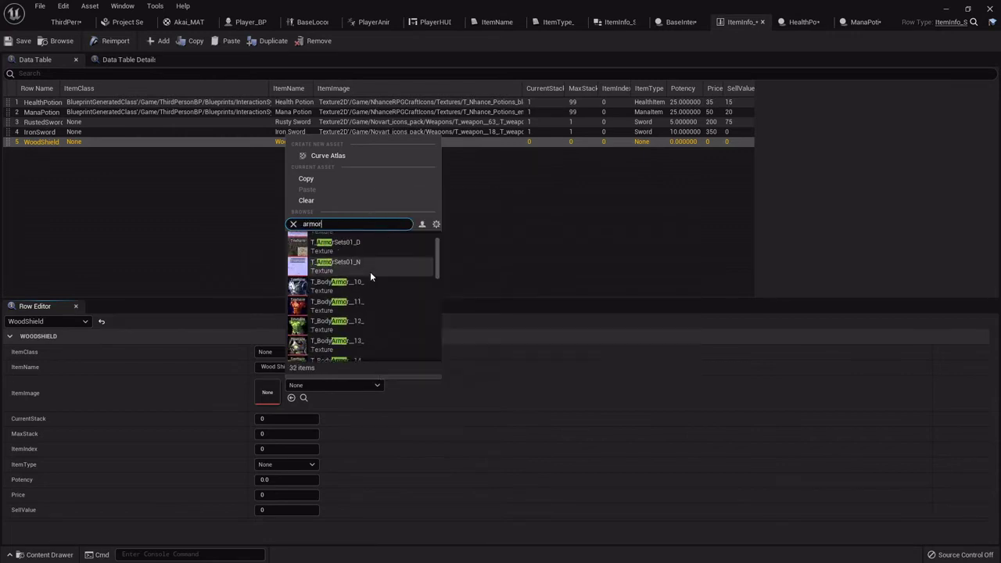
{"action": "scroll", "coordinate": [361, 299], "scroll_direction": "down", "scroll_amount": 5}
{"action": "scroll", "coordinate": [361, 298], "scroll_direction": "up", "scroll_amount": 6}
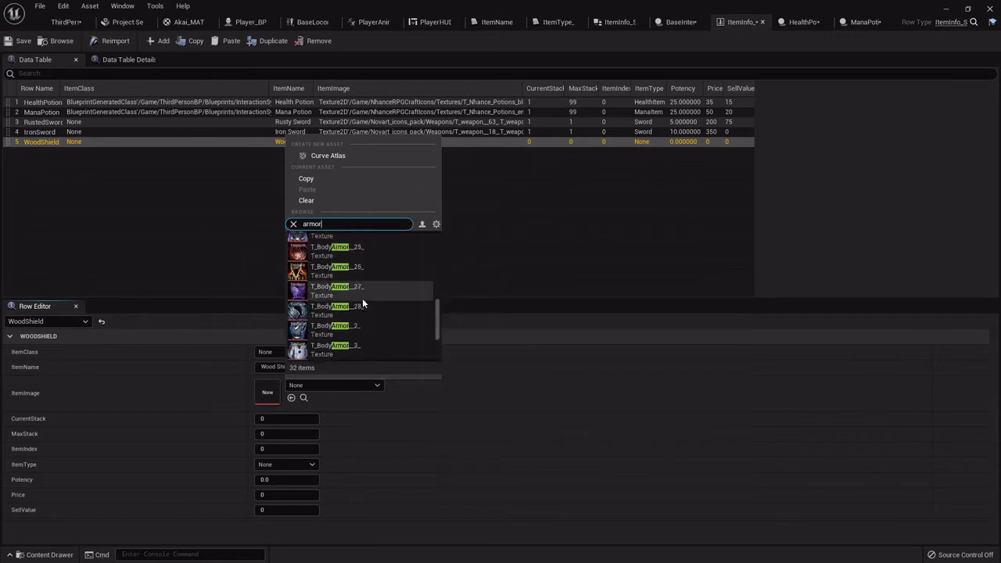
{"action": "scroll", "coordinate": [352, 313], "scroll_direction": "down", "scroll_amount": 5}
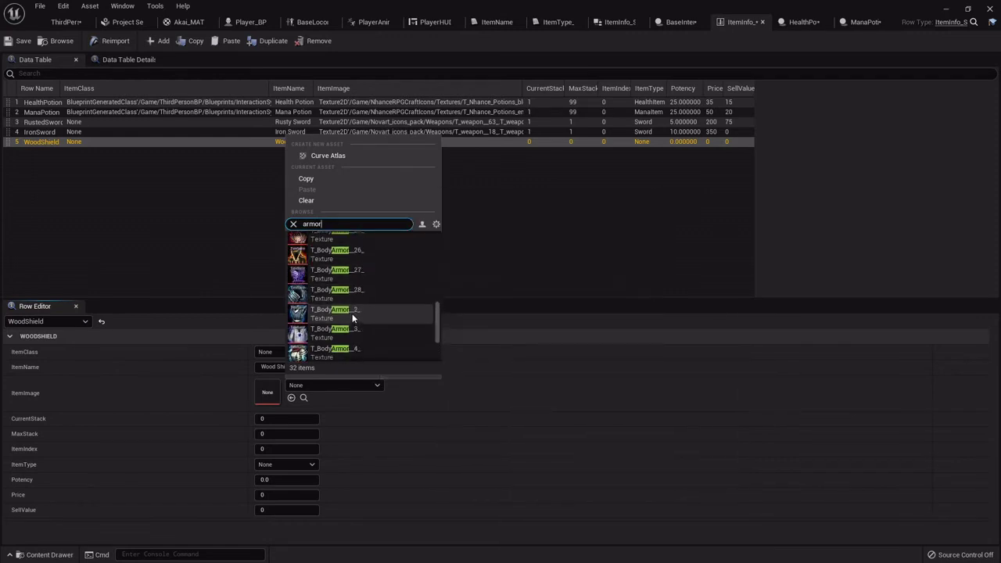
{"action": "scroll", "coordinate": [350, 307], "scroll_direction": "up", "scroll_amount": 6}
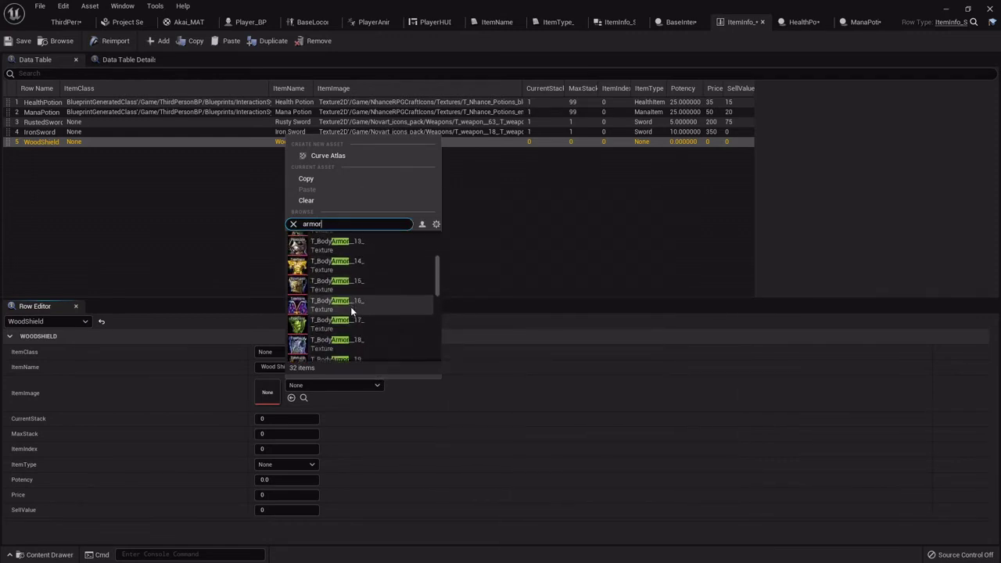
{"action": "left_click", "coordinate": [67, 22]}
{"action": "scroll", "coordinate": [184, 485], "scroll_direction": "up", "scroll_amount": 3}
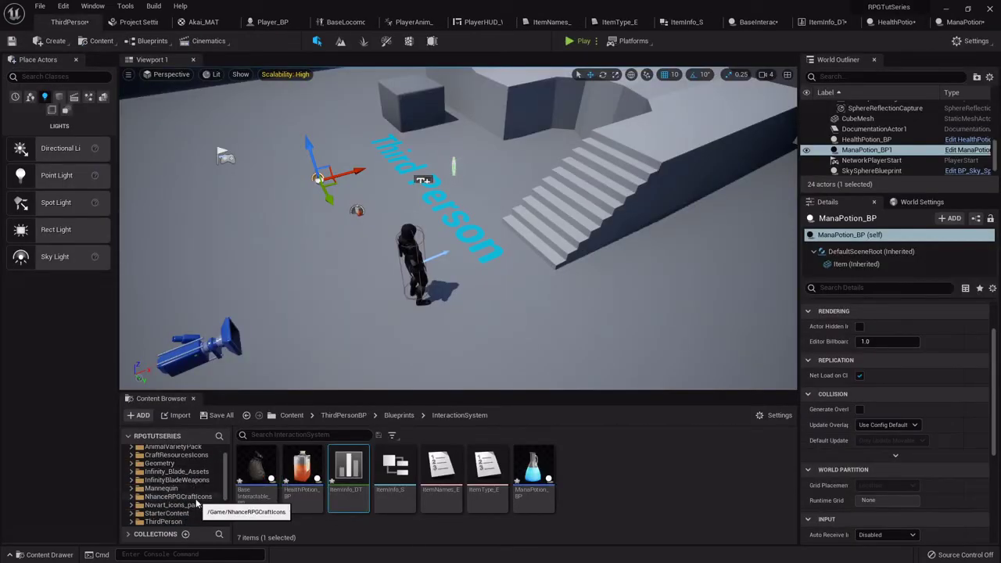
Select T_Shield_3 in Novart_icons_pack > Armor, then return to the ItemInfo table.
{"action": "left_click", "coordinate": [196, 505]}
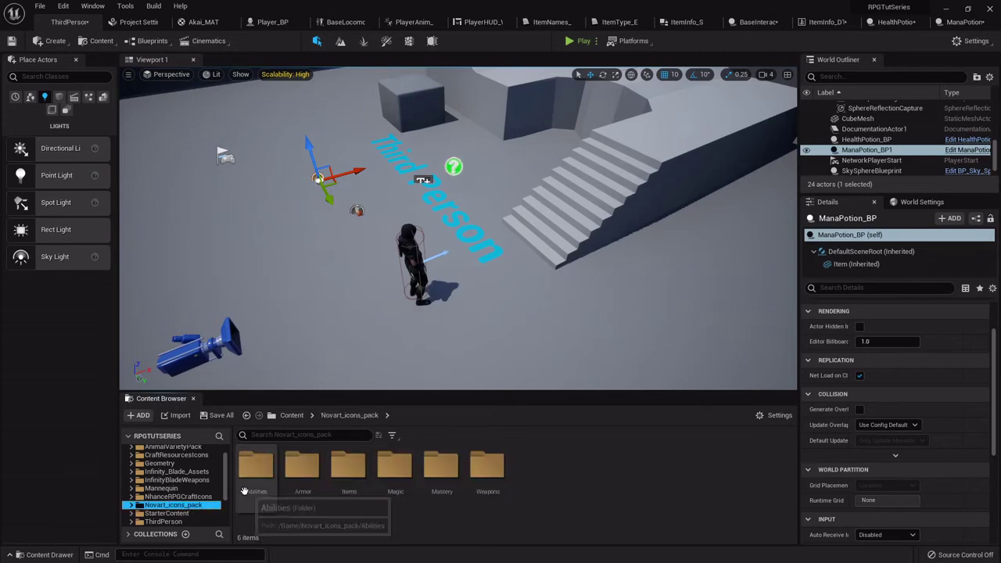
{"action": "double_click", "coordinate": [300, 486]}
{"action": "scroll", "coordinate": [298, 491], "scroll_direction": "down", "scroll_amount": 5}
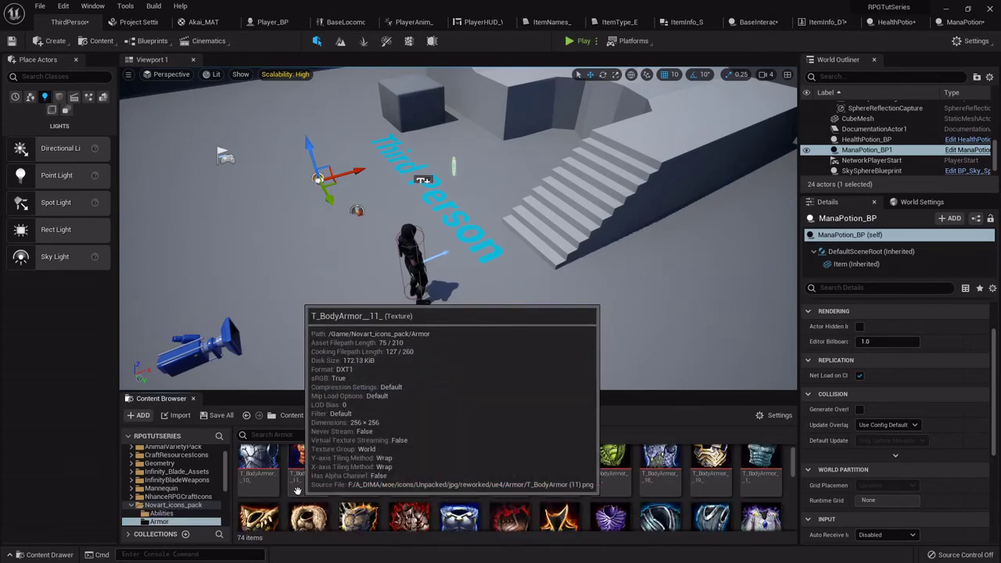
{"action": "scroll", "coordinate": [457, 500], "scroll_direction": "down", "scroll_amount": 4}
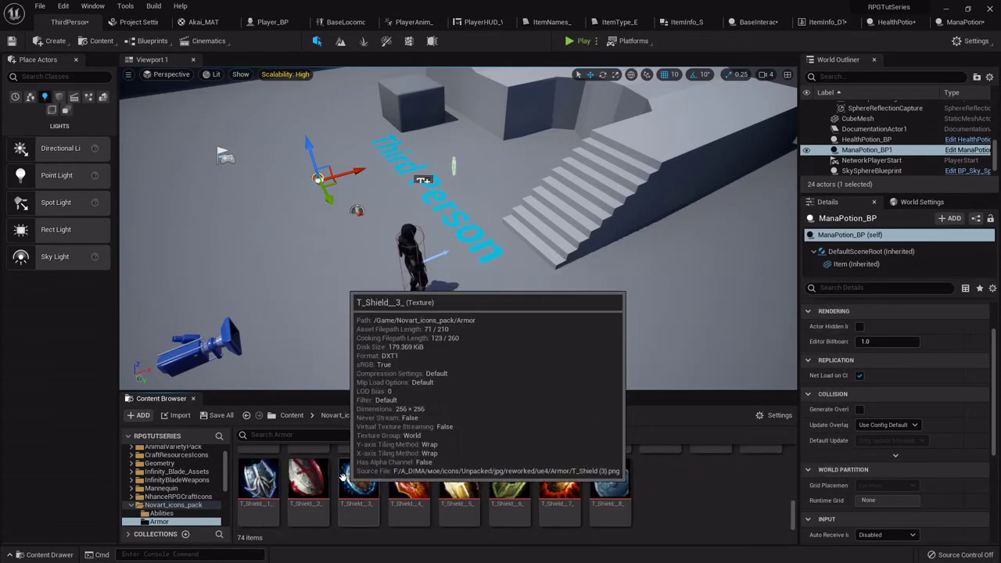
{"action": "left_click", "coordinate": [358, 481]}
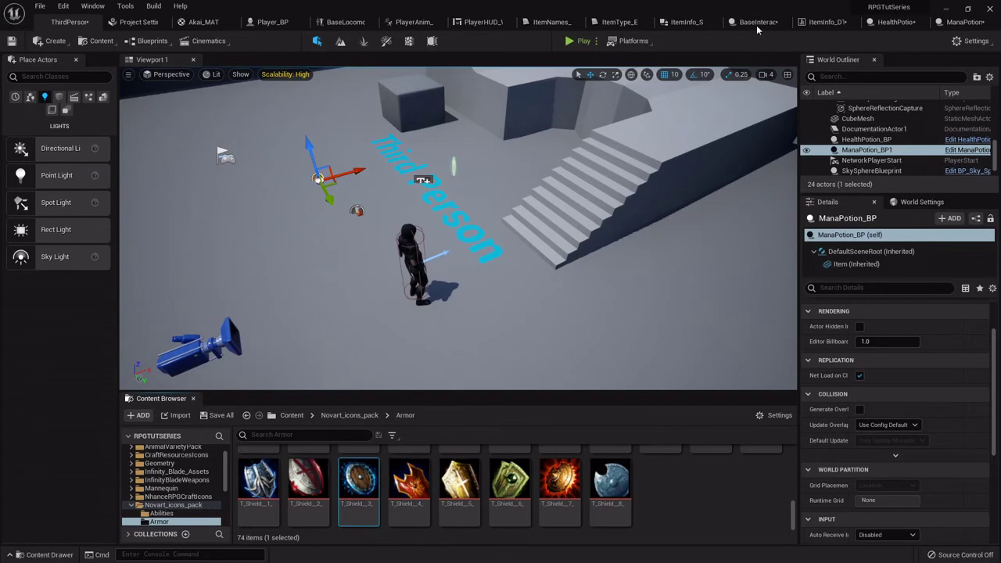
{"action": "left_click", "coordinate": [827, 22]}
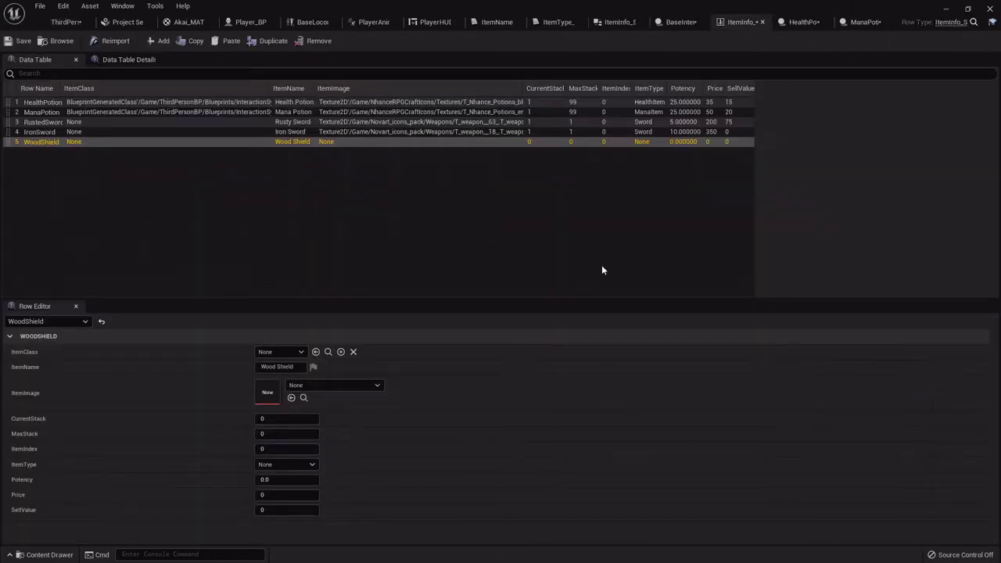
Assign T_Shield_3 as the WoodShield icon, set both stacks to 1, and type Shield.
{"action": "left_click", "coordinate": [292, 398]}
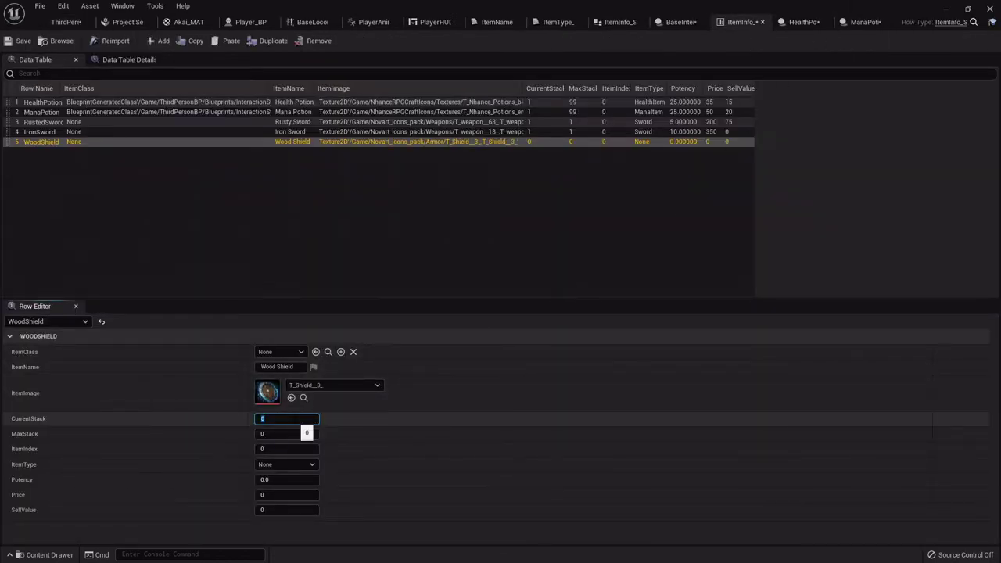
{"action": "type", "text": "1"}
{"action": "left_click", "coordinate": [306, 434]}
{"action": "type", "text": "1"}
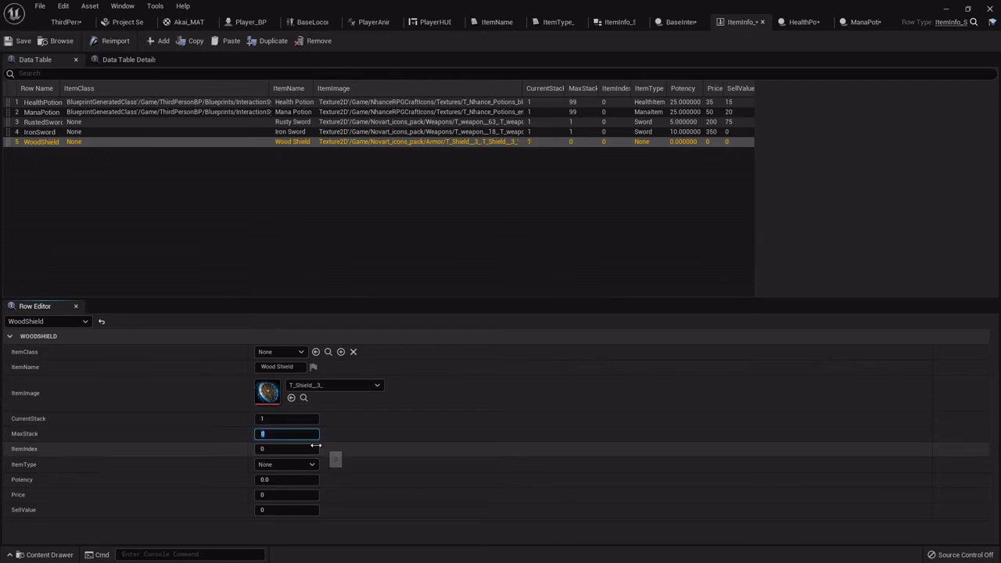
{"action": "left_click", "coordinate": [284, 464]}
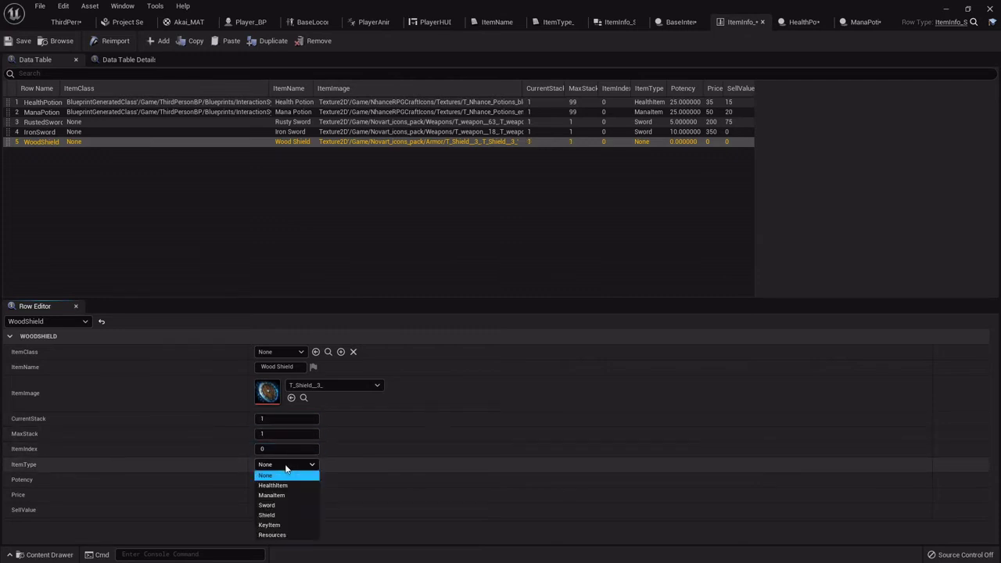
{"action": "left_click", "coordinate": [276, 516]}
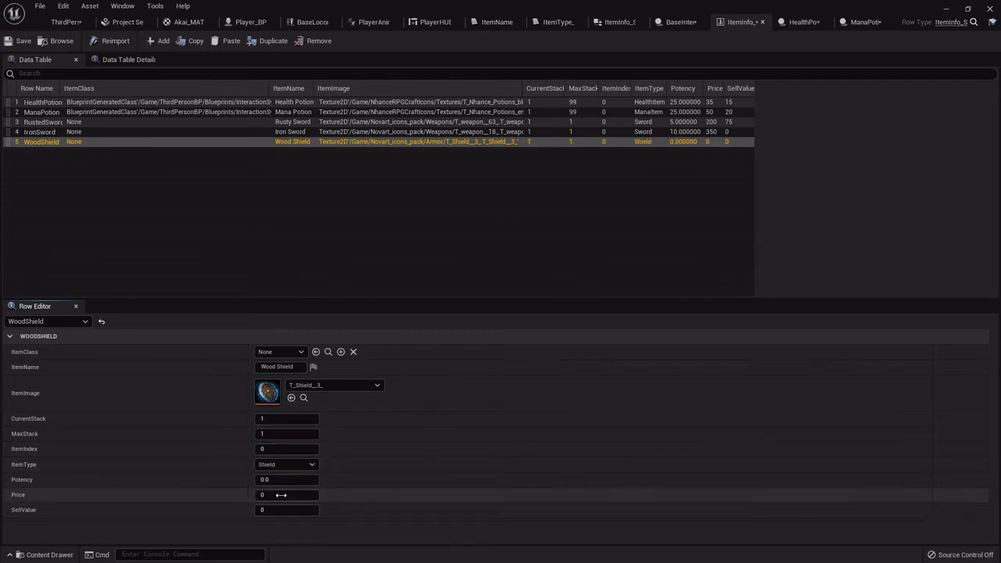
Enter Potency 10, Price 100 and SellValue 25 (corrected from 50), then check the ItemNames enum.
{"action": "left_click", "coordinate": [286, 479]}
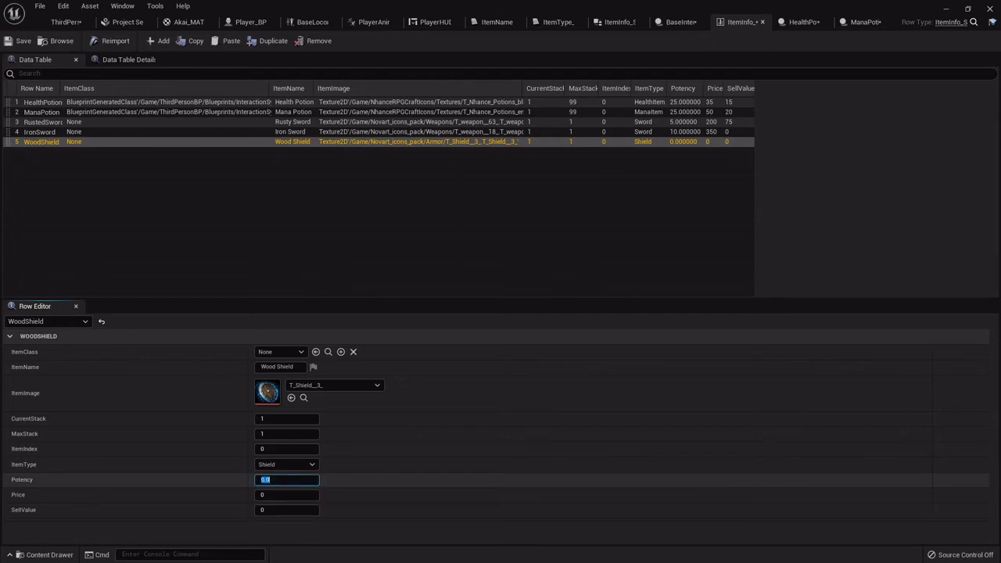
{"action": "type", "text": "10"}
{"action": "key", "text": "Tab"}
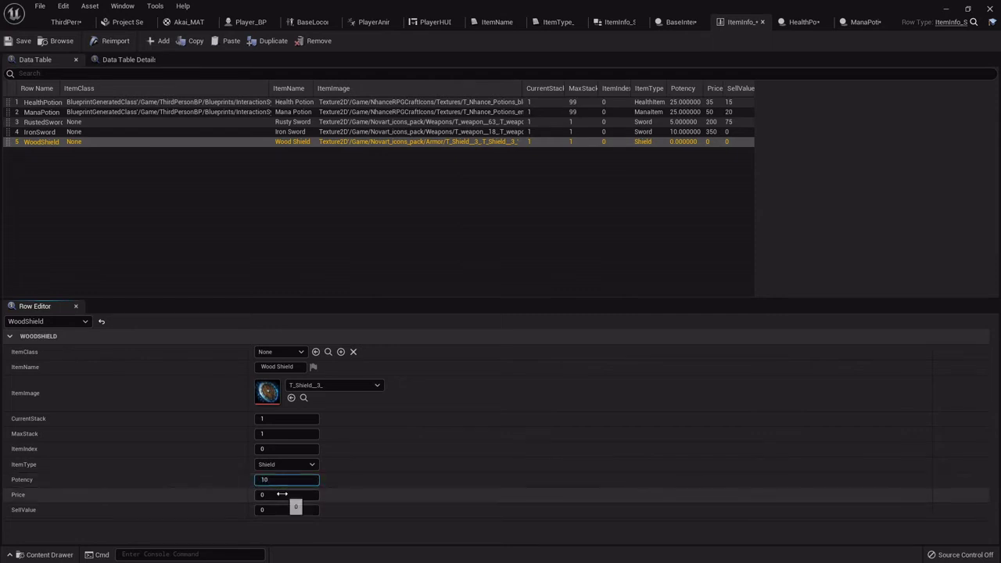
{"action": "type", "text": "100"}
{"action": "key", "text": "Tab"}
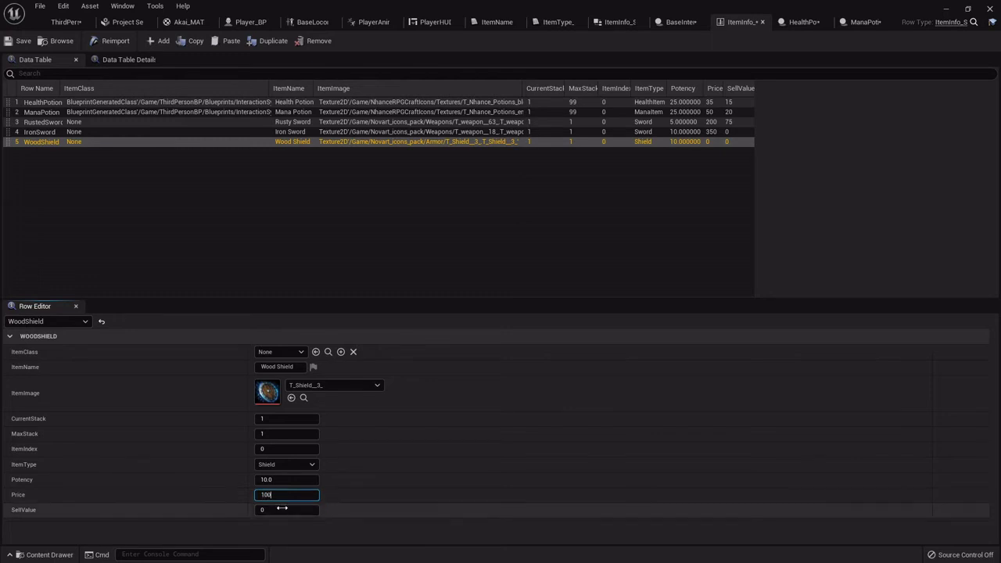
{"action": "type", "text": "50"}
{"action": "key", "text": "Return"}
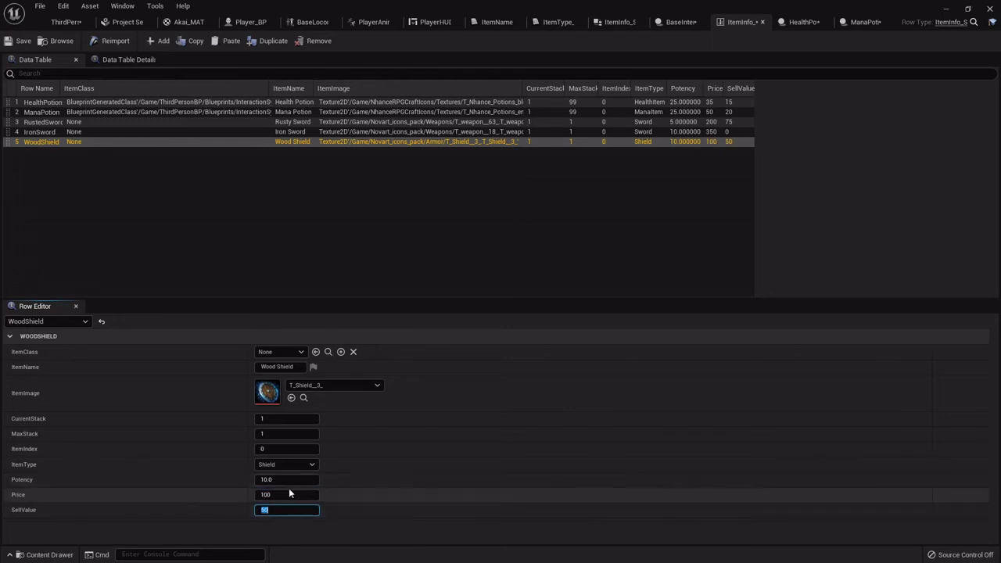
{"action": "type", "text": "25"}
{"action": "key", "text": "Return"}
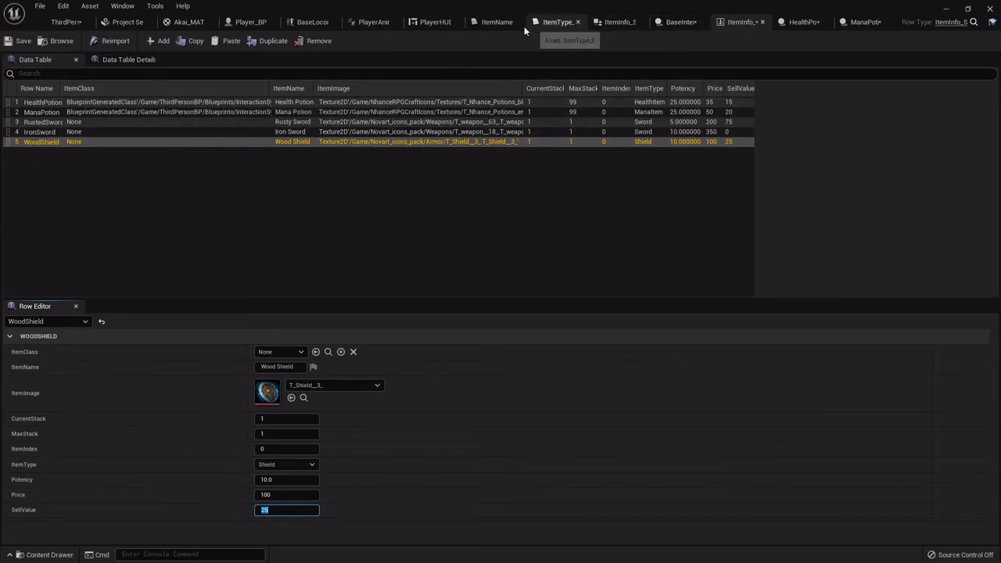
{"action": "left_click", "coordinate": [496, 21]}
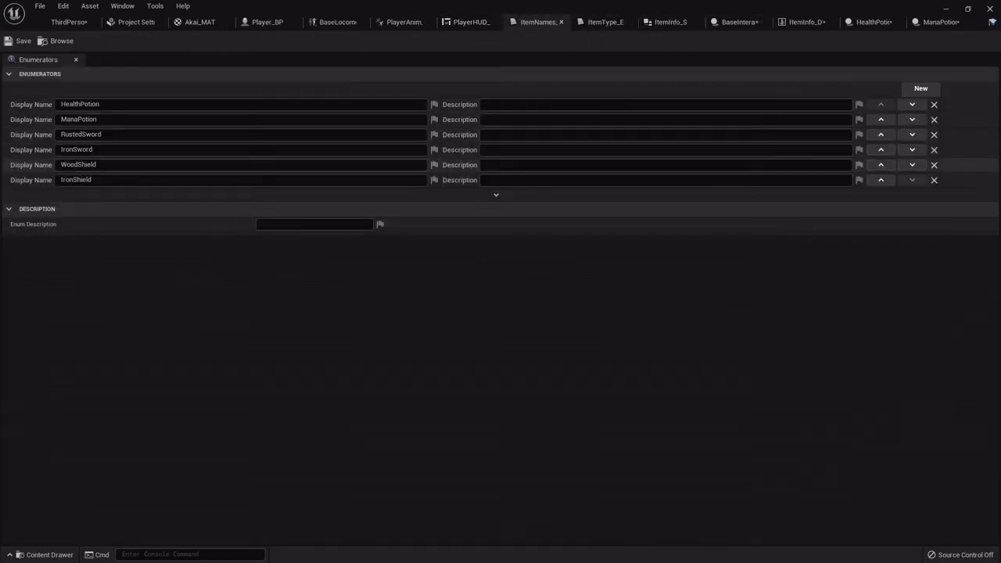
{"action": "left_click", "coordinate": [806, 21]}
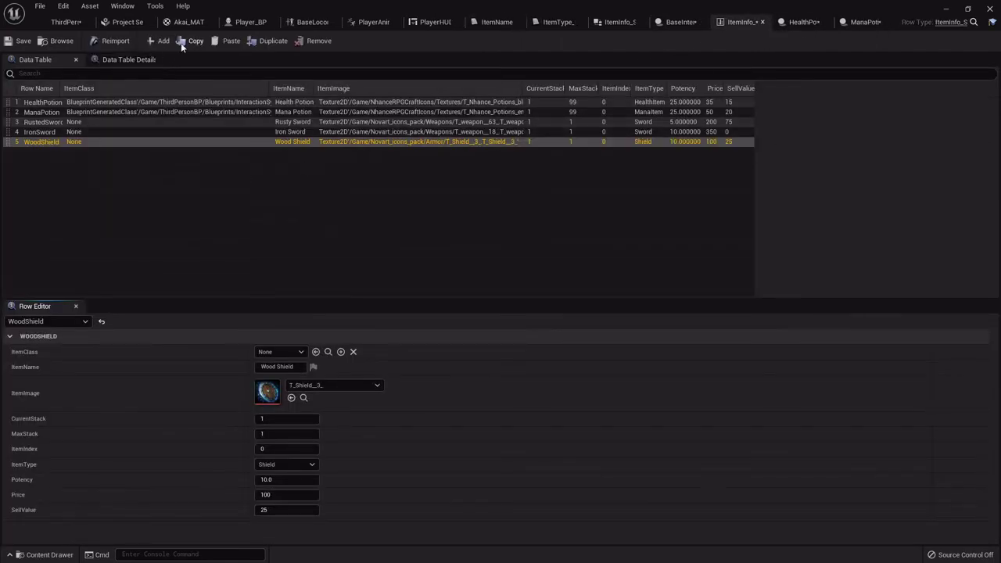
Add a sixth row named IronShield and enter its item name.
{"action": "left_click", "coordinate": [158, 40]}
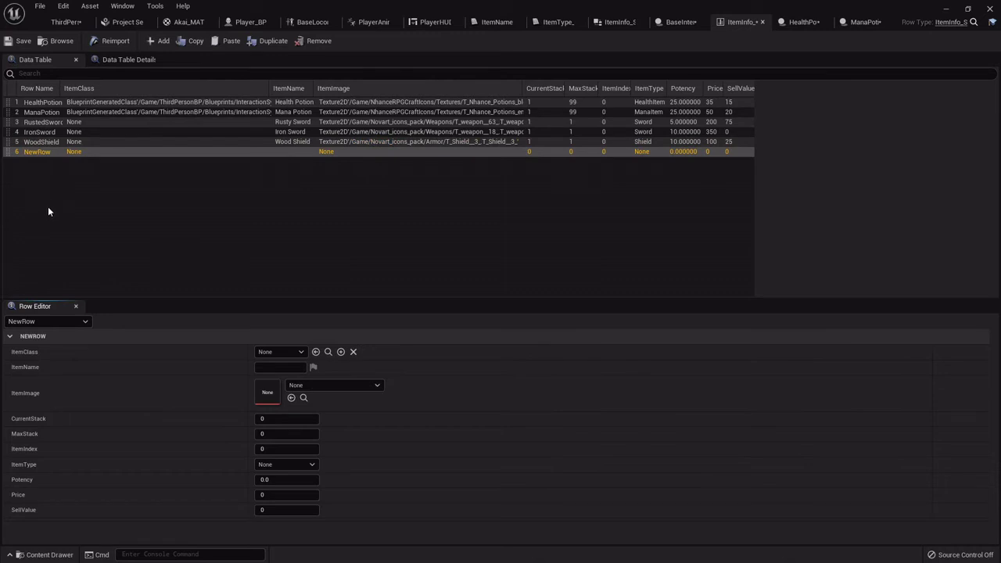
{"action": "key", "text": "F2"}
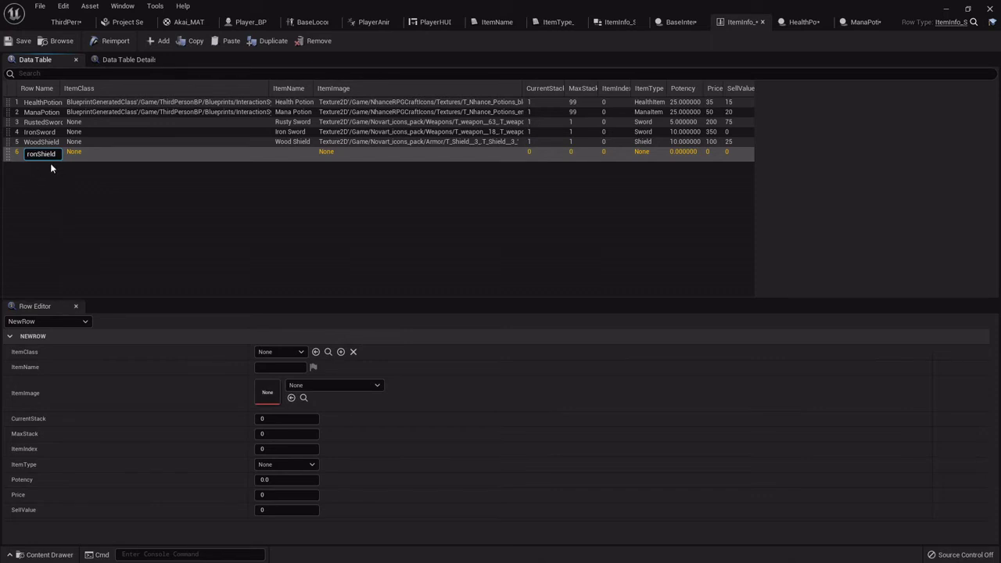
{"action": "type", "text": "IronShield"}
{"action": "key", "text": "Return"}
{"action": "left_click", "coordinate": [288, 367]}
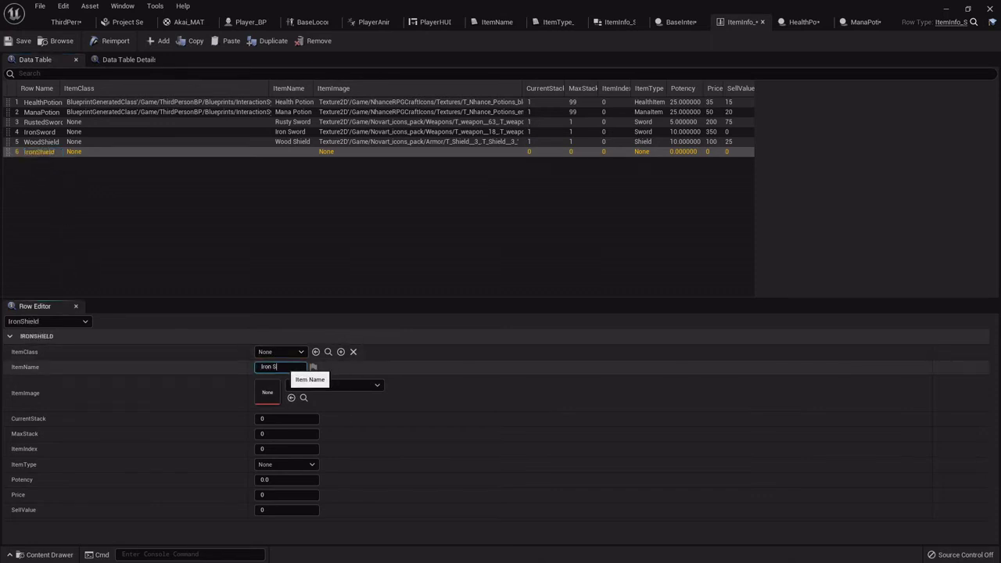
Pick T_Shield_8 from a 'shield' search as the icon and set both stacks to 1.
{"action": "left_click", "coordinate": [324, 385]}
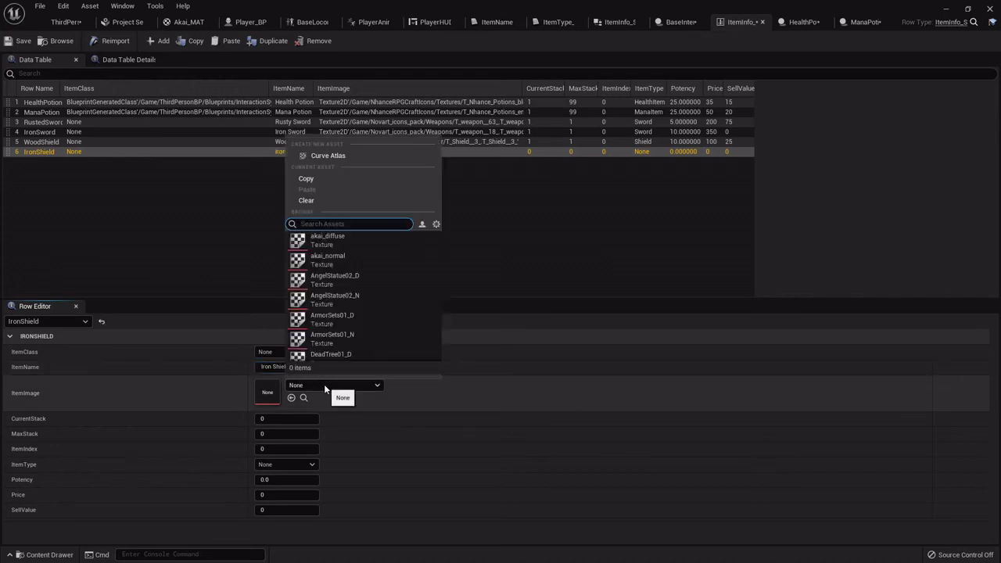
{"action": "type", "text": "shield"}
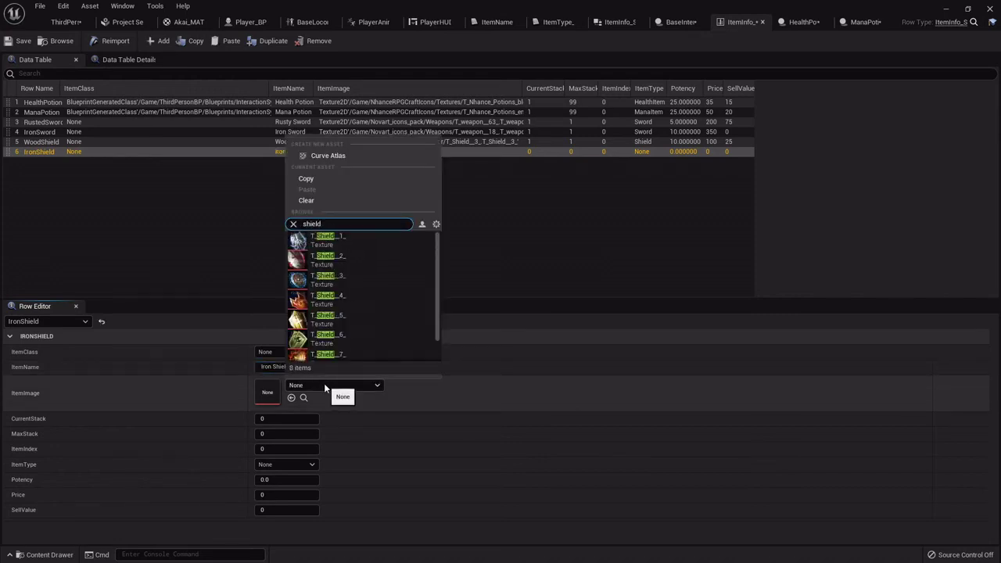
{"action": "scroll", "coordinate": [346, 298], "scroll_direction": "down", "scroll_amount": 1}
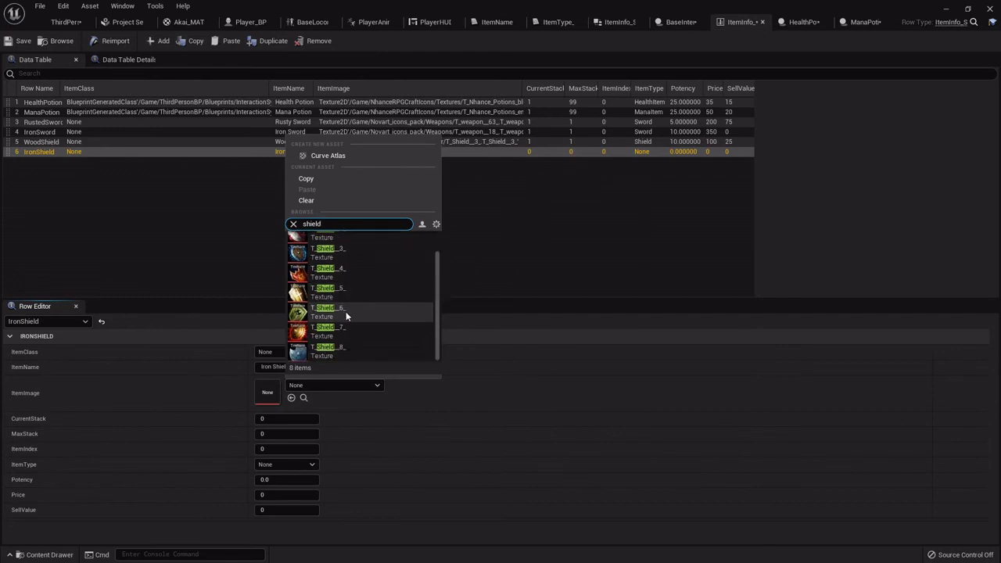
{"action": "left_click", "coordinate": [361, 348]}
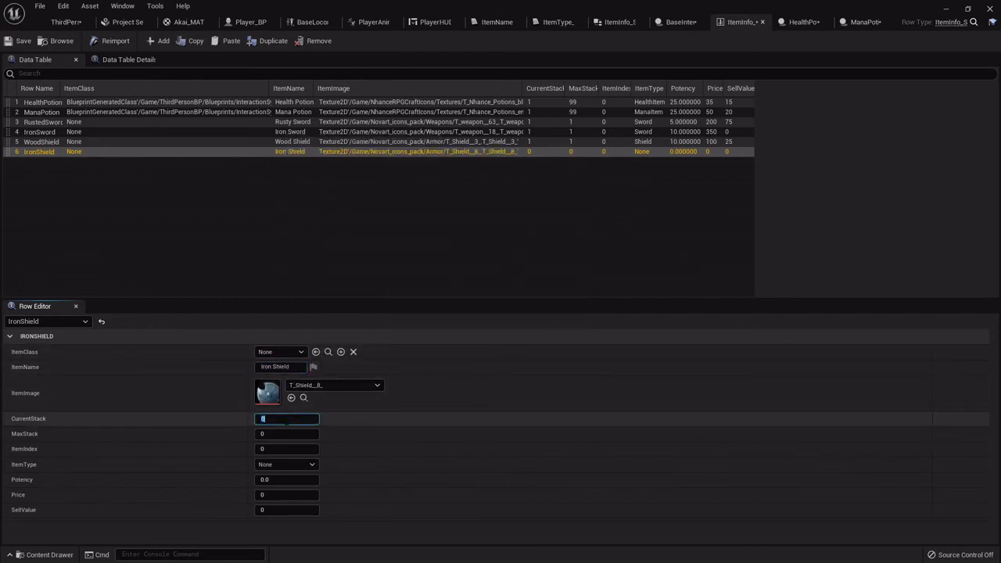
{"action": "type", "text": "1"}
{"action": "left_click", "coordinate": [291, 435]}
{"action": "type", "text": "1"}
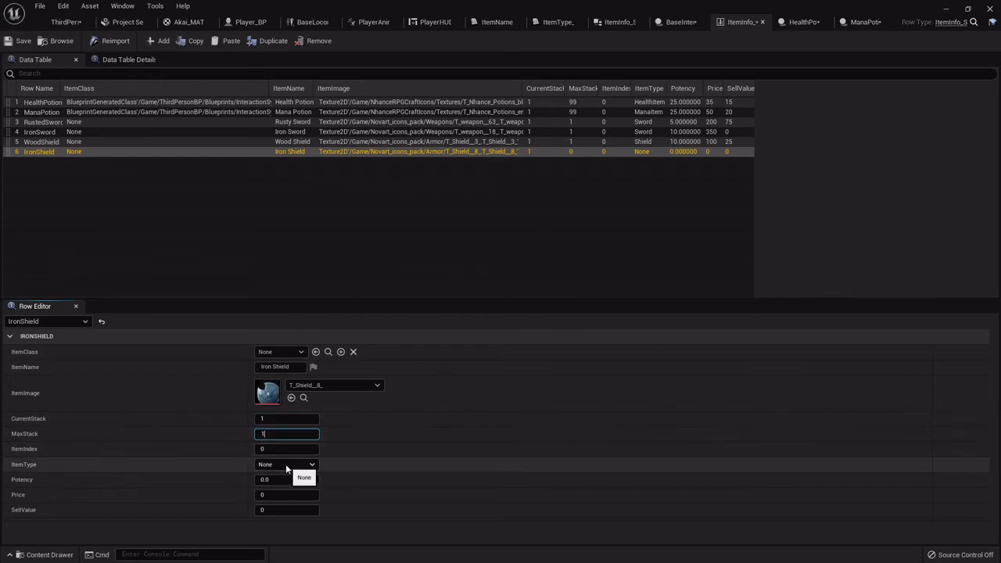
Set ItemType Shield, Potency 20, Price 250 and SellValue 100.
{"action": "left_click", "coordinate": [285, 463]}
{"action": "left_click", "coordinate": [281, 516]}
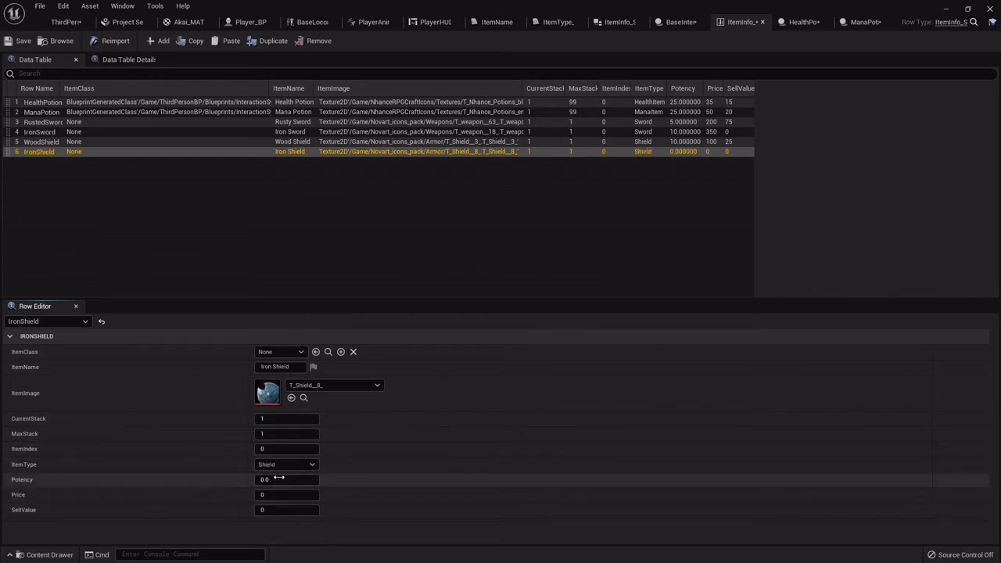
{"action": "left_click", "coordinate": [281, 482]}
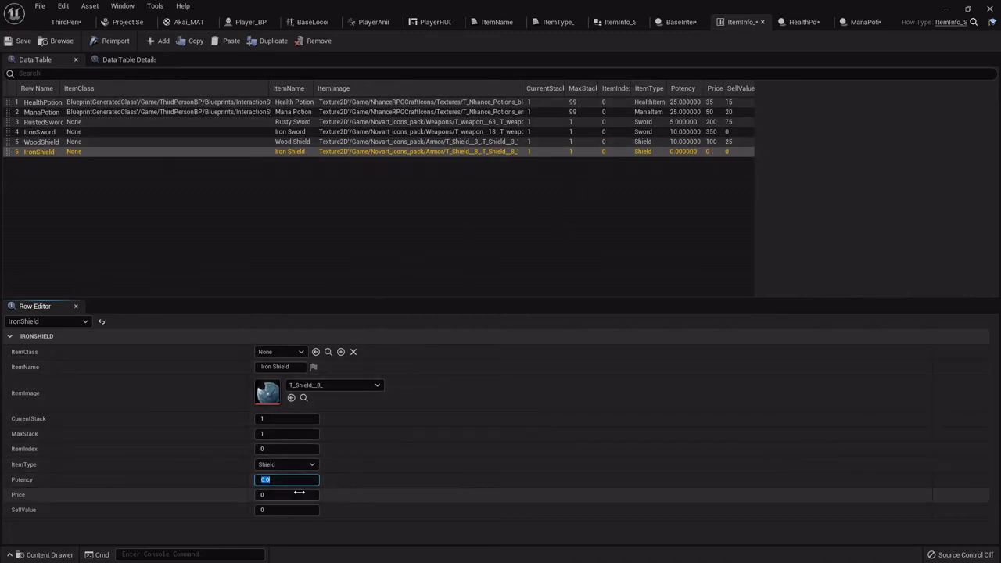
{"action": "type", "text": "20"}
{"action": "key", "text": "Tab"}
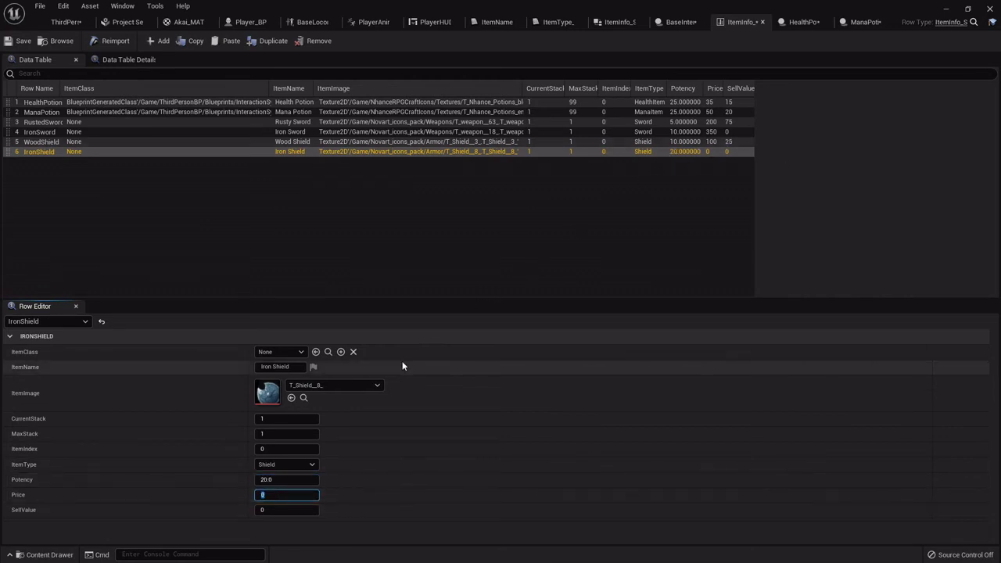
{"action": "type", "text": "250"}
{"action": "key", "text": "Tab"}
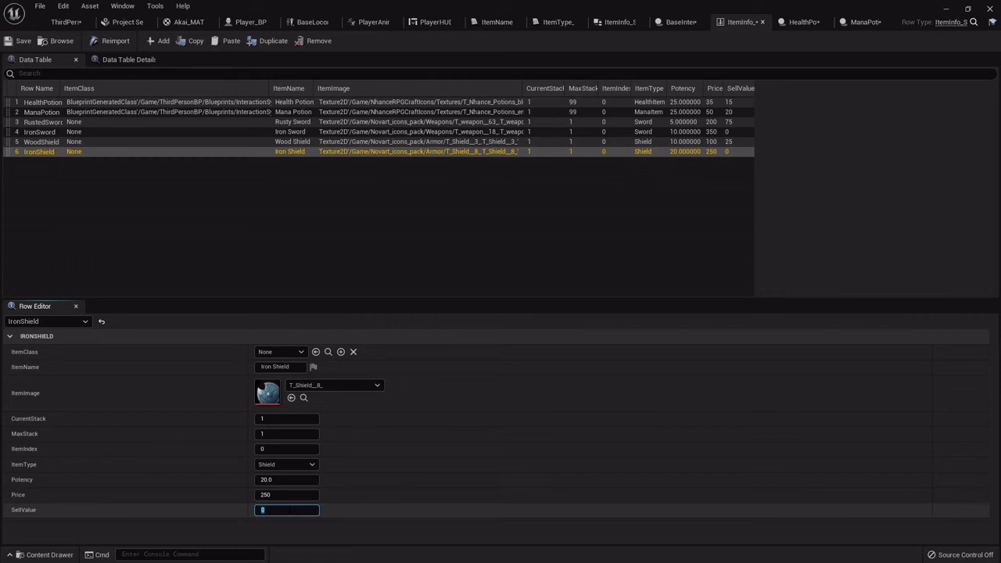
{"action": "key", "text": "Return"}
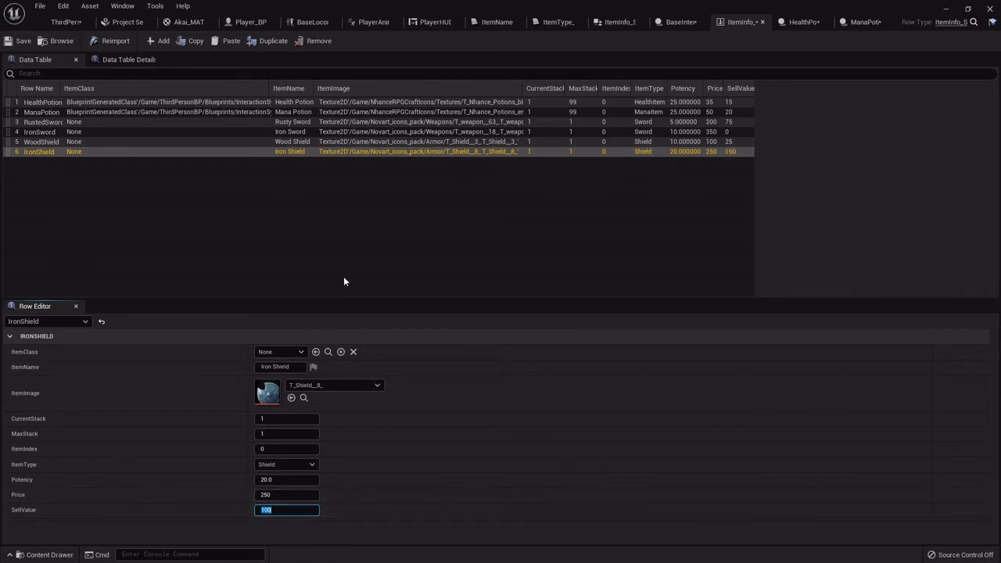
Save all modified assets including ItemInfo_DT, browse the InteractionSystem folder, and minimize the editor.
{"action": "left_click", "coordinate": [67, 22]}
{"action": "left_click", "coordinate": [219, 415]}
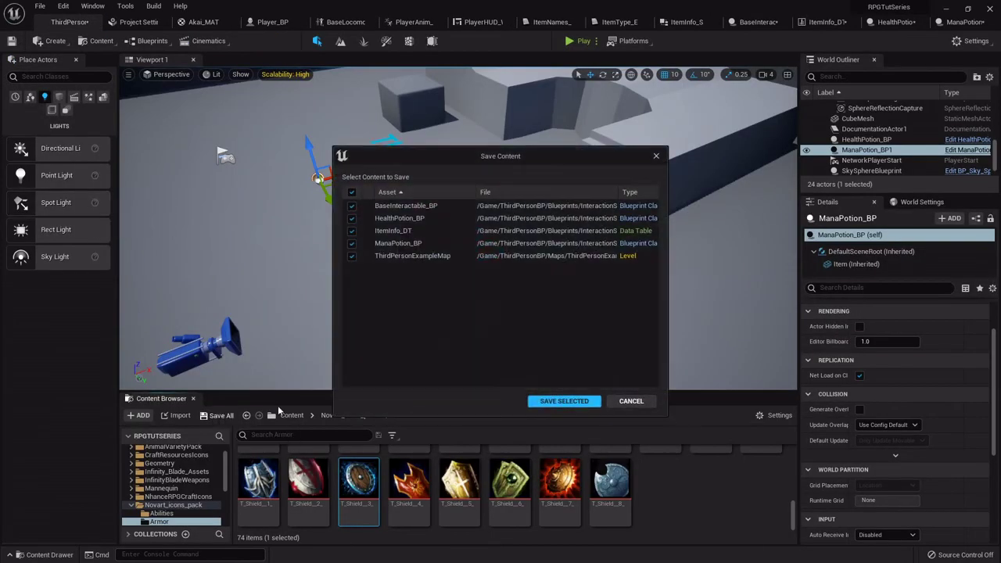
{"action": "left_click", "coordinate": [576, 402]}
{"action": "scroll", "coordinate": [659, 485], "scroll_direction": "up", "scroll_amount": 3}
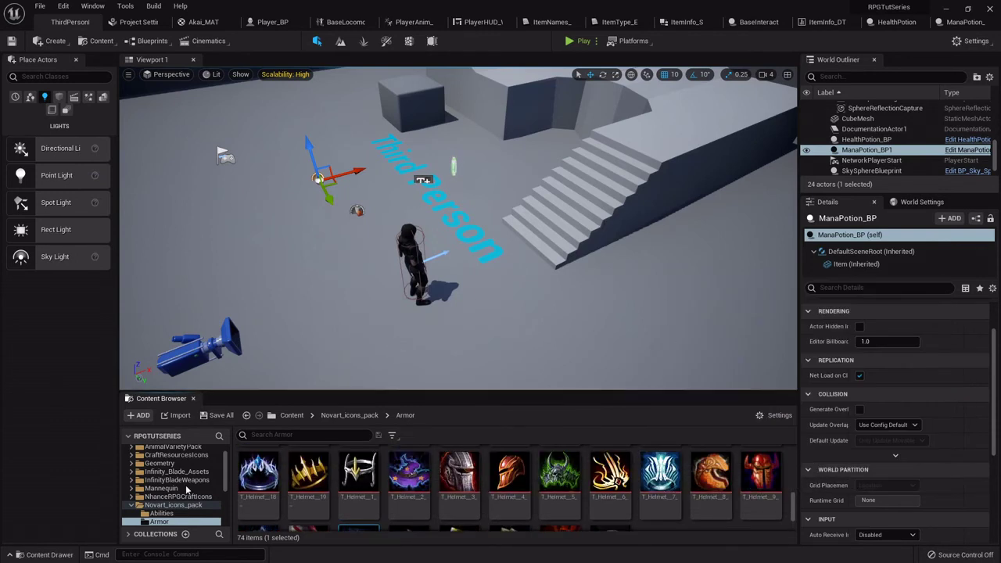
{"action": "scroll", "coordinate": [179, 493], "scroll_direction": "down", "scroll_amount": 5}
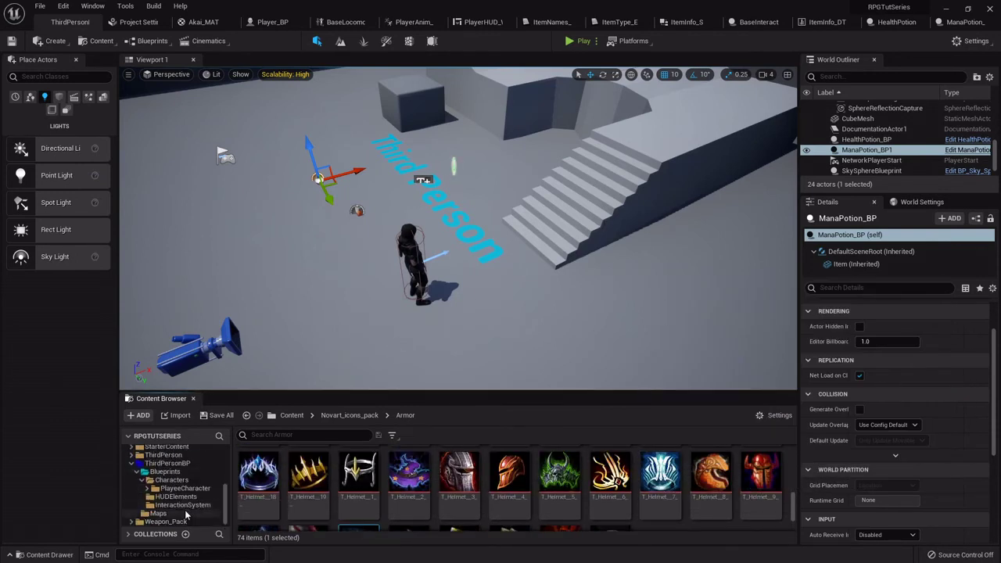
{"action": "left_click", "coordinate": [182, 505]}
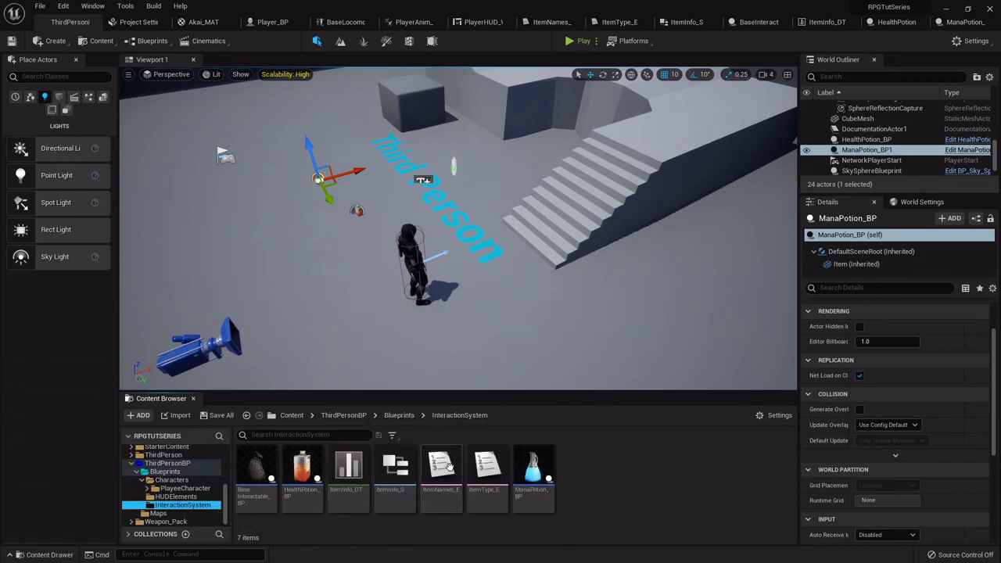
{"action": "left_click", "coordinate": [947, 9]}
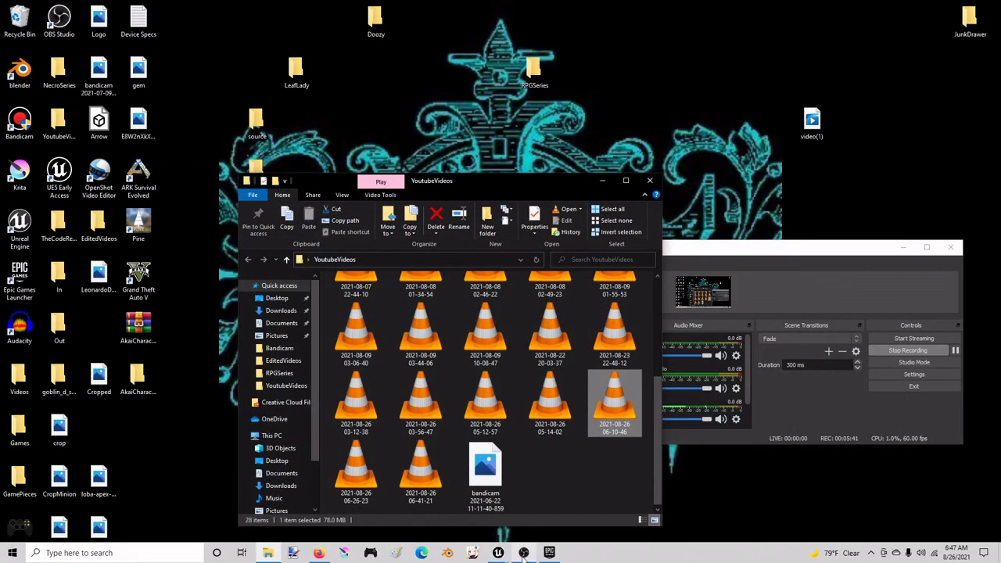
Bring up the RPGPreview reference project and view the ItemNames_E enum entries.
{"action": "mouse_move", "coordinate": [499, 553]}
{"action": "left_click", "coordinate": [481, 509]}
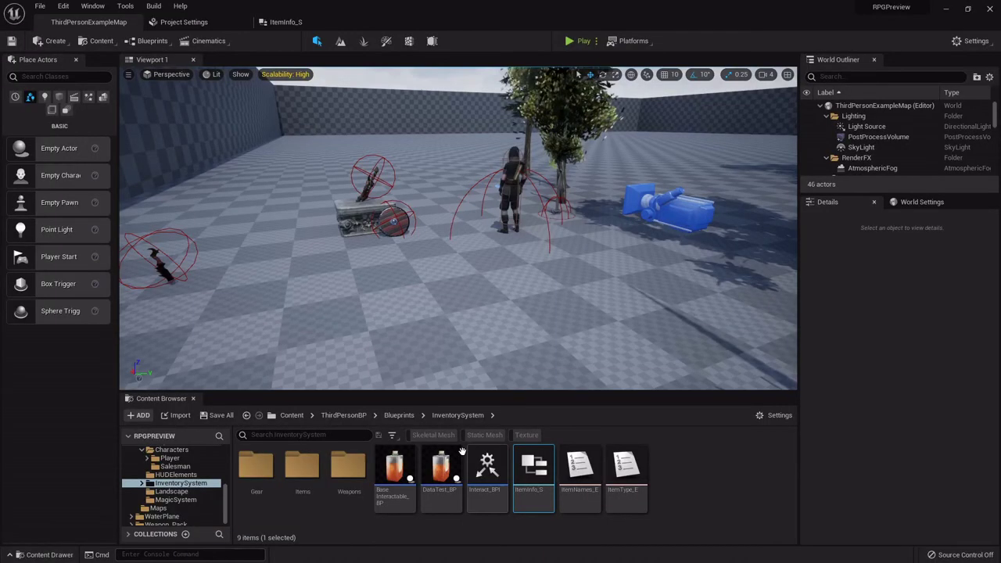
{"action": "double_click", "coordinate": [577, 467]}
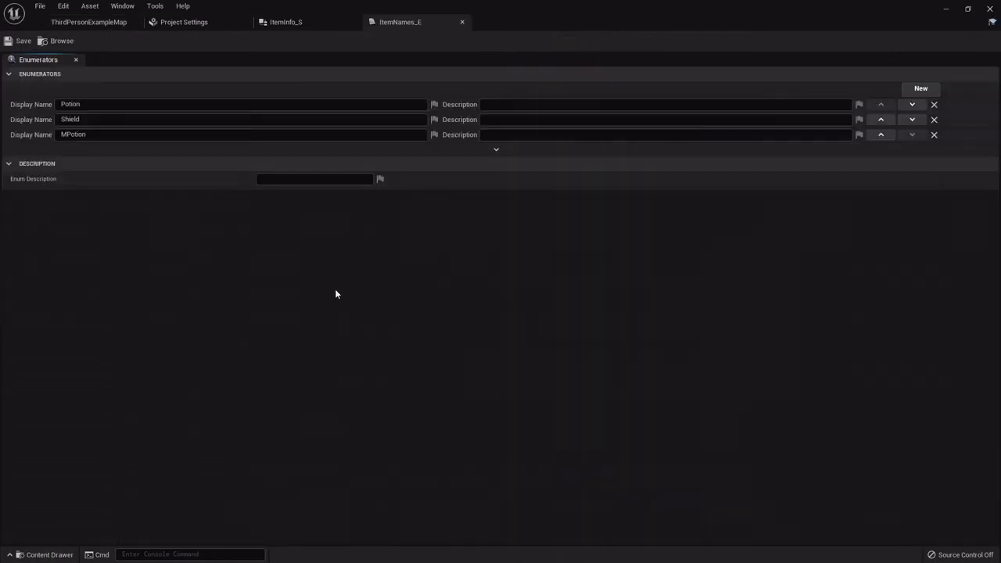
{"action": "left_click", "coordinate": [88, 22]}
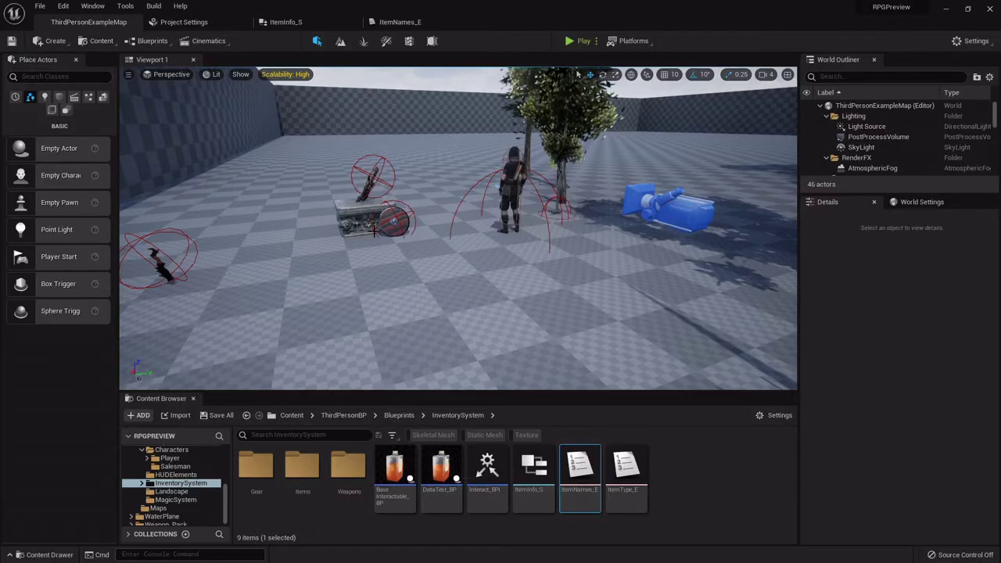
Browse the reference project's Items, Weapons and Gear folders, then return to RPGTutSeries.
{"action": "left_click", "coordinate": [309, 469]}
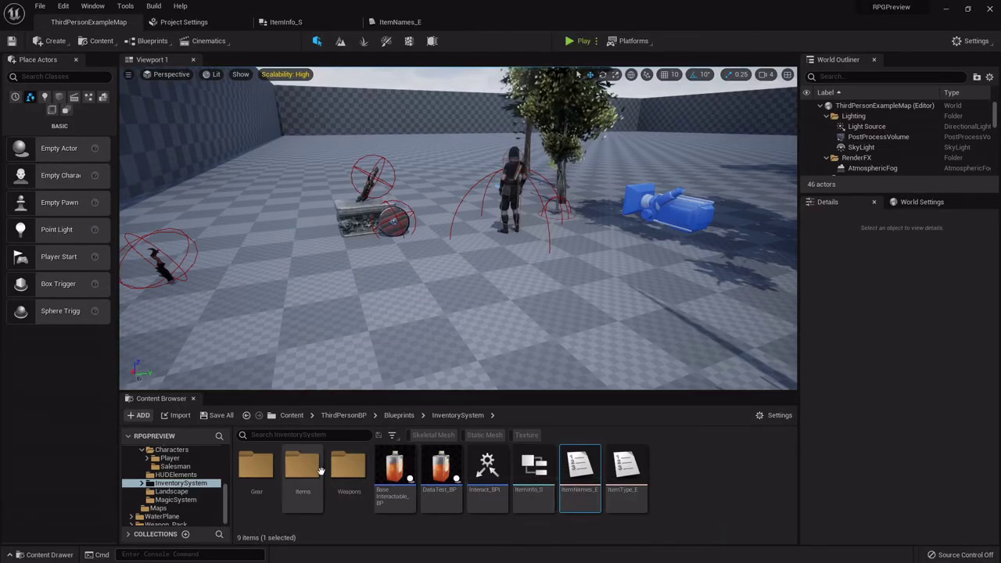
{"action": "double_click", "coordinate": [312, 469]}
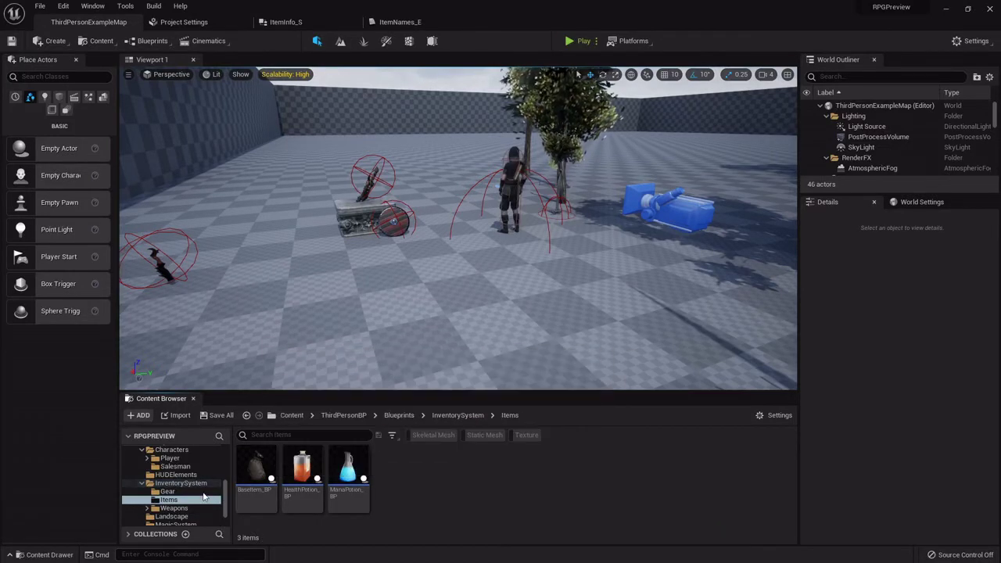
{"action": "left_click", "coordinate": [176, 509]}
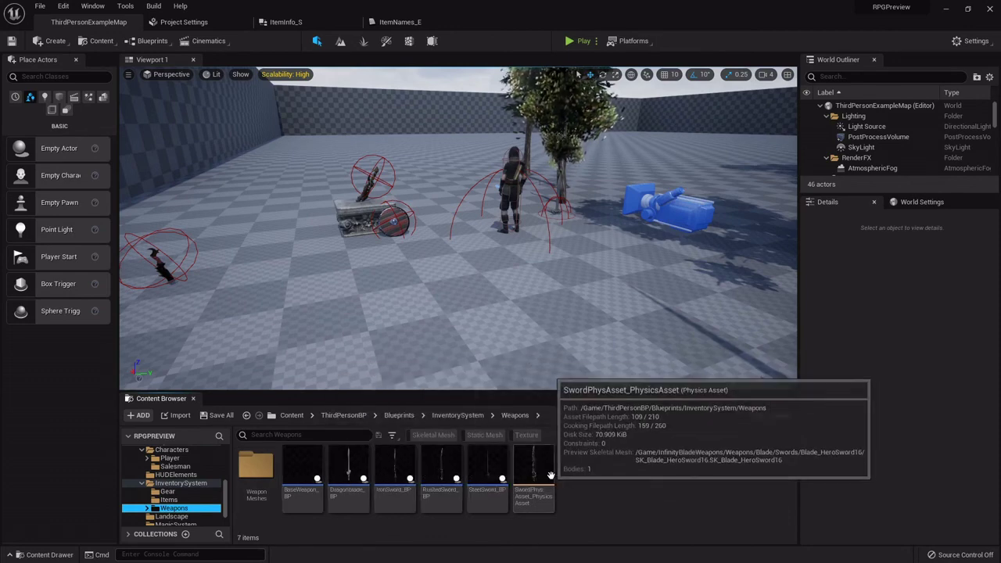
{"action": "left_click", "coordinate": [180, 491]}
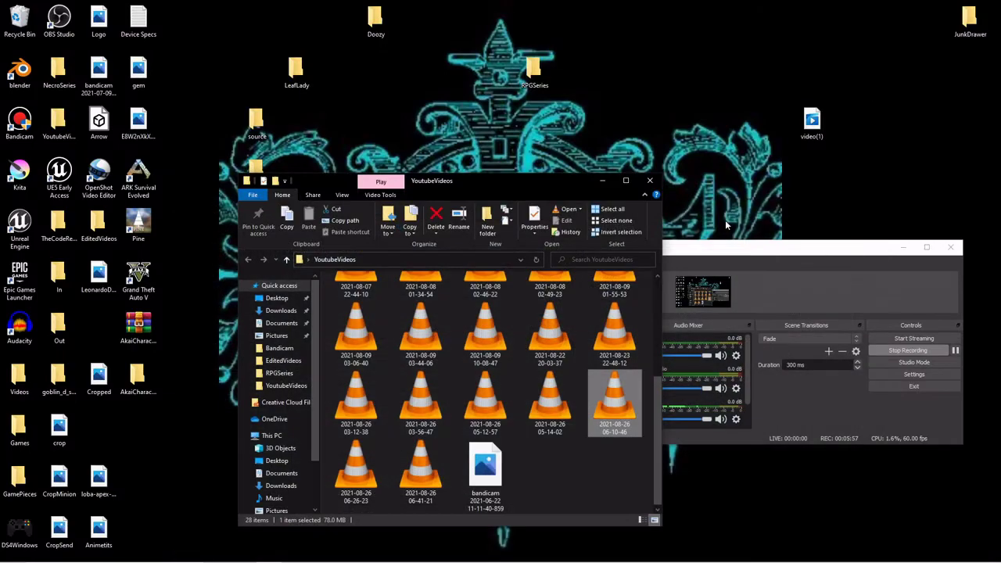
{"action": "mouse_move", "coordinate": [472, 557]}
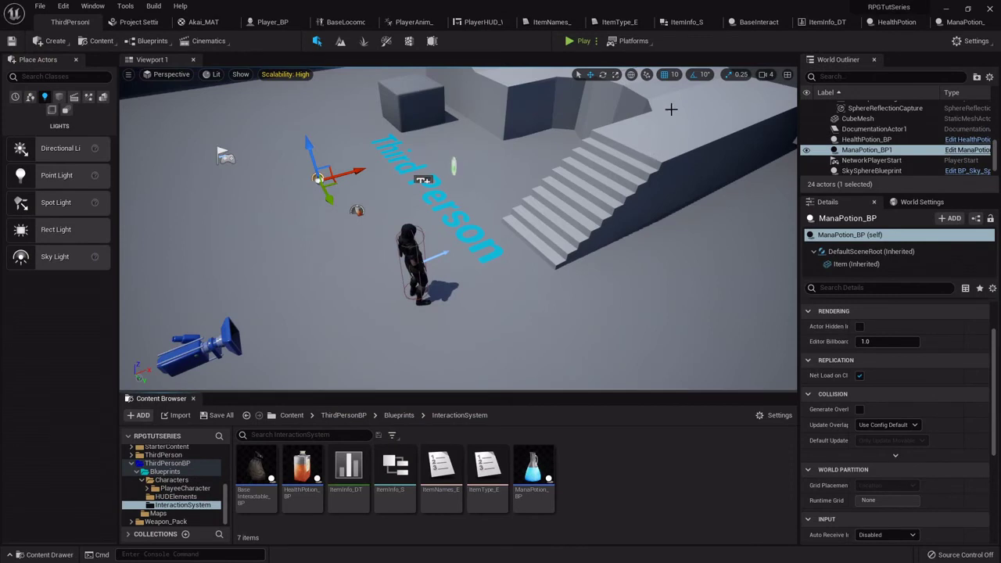
Show the ItemInfo_DT table with its six rows, HealthPotion through IronShield.
{"action": "left_click", "coordinate": [828, 22]}
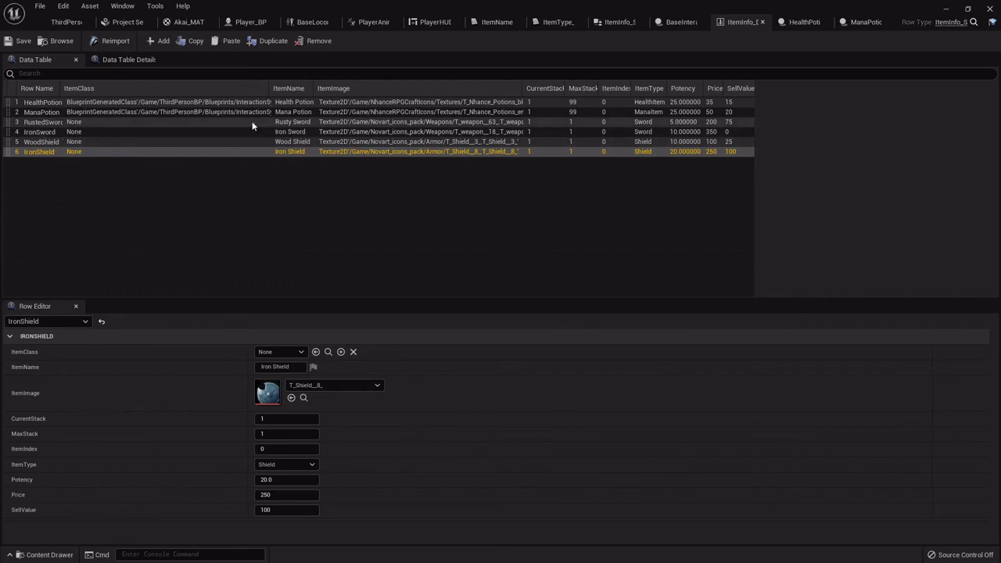
Copy the RustedSword display name from ItemNames_E, then go back to the level editor.
{"action": "left_click", "coordinate": [501, 22]}
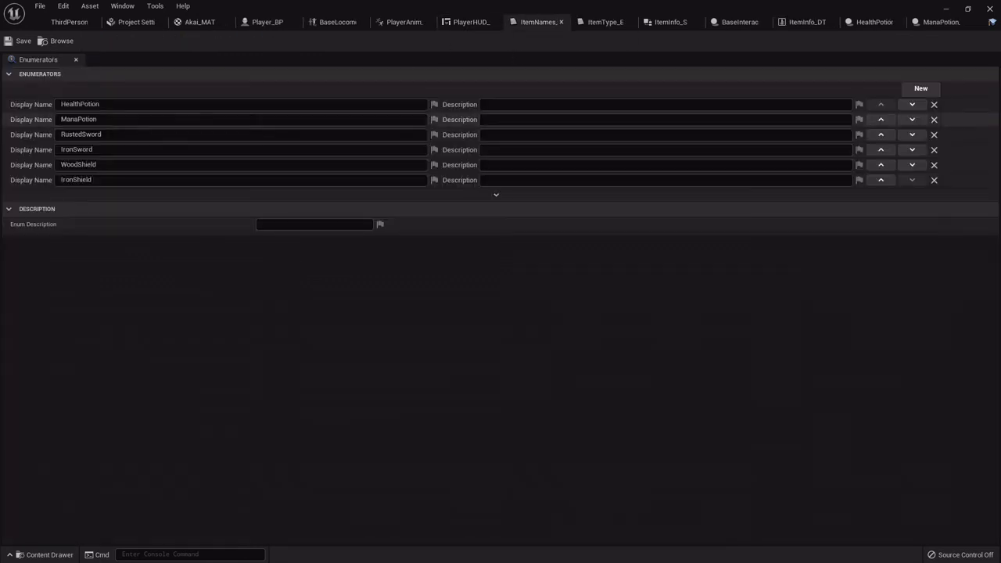
{"action": "left_click", "coordinate": [86, 135]}
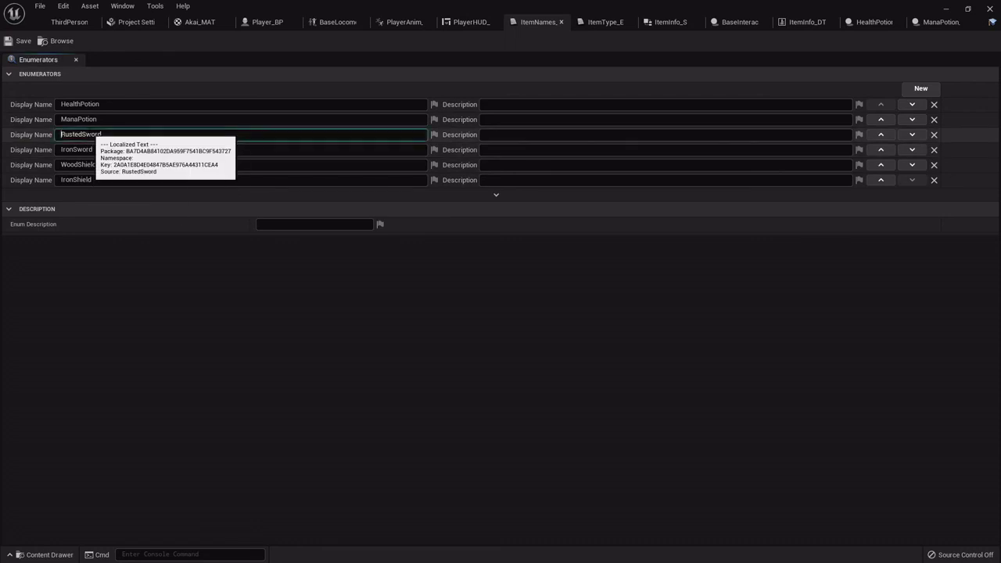
{"action": "right_click", "coordinate": [87, 137]}
{"action": "left_click", "coordinate": [113, 206]}
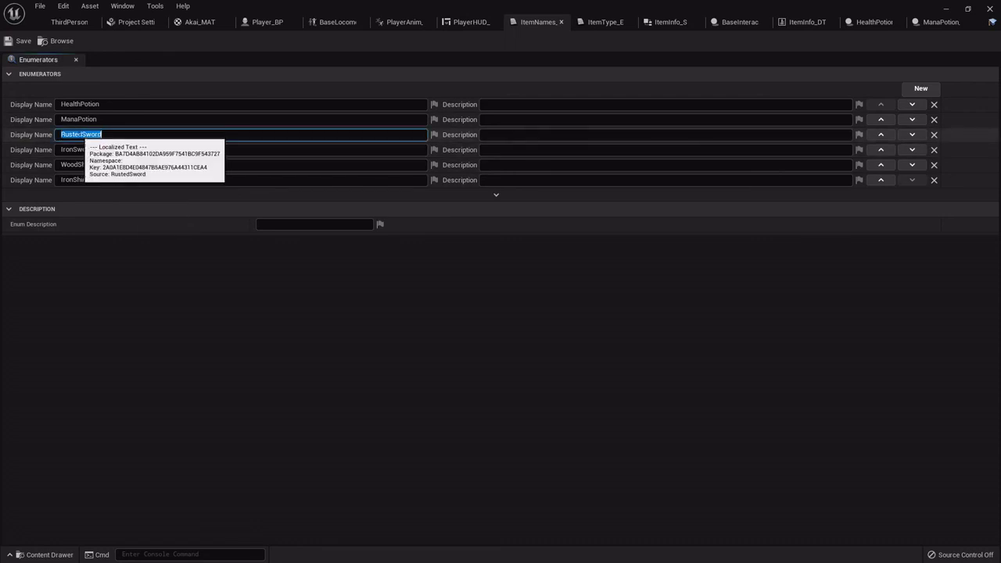
{"action": "right_click", "coordinate": [88, 137]}
{"action": "left_click", "coordinate": [122, 177]}
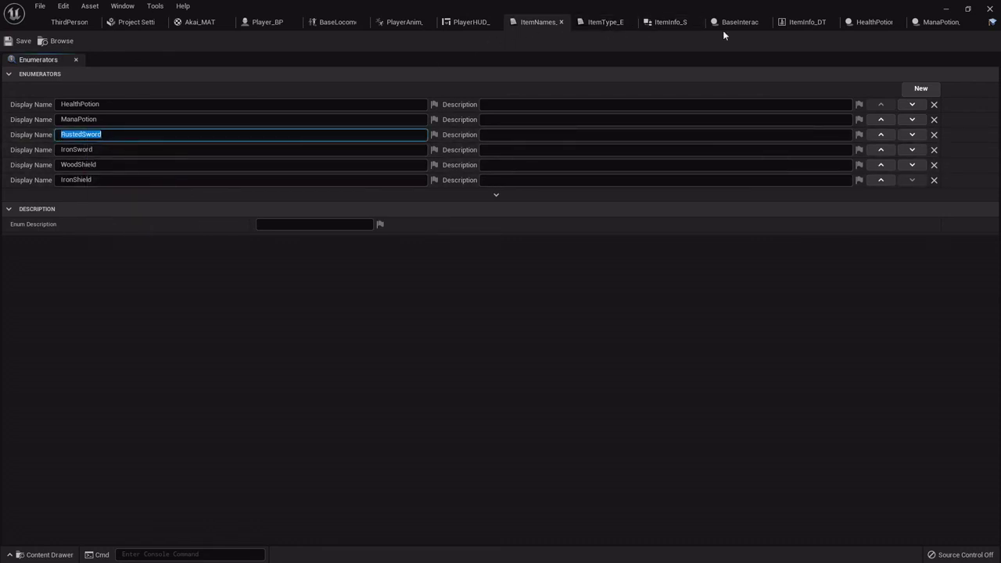
{"action": "left_click", "coordinate": [815, 22]}
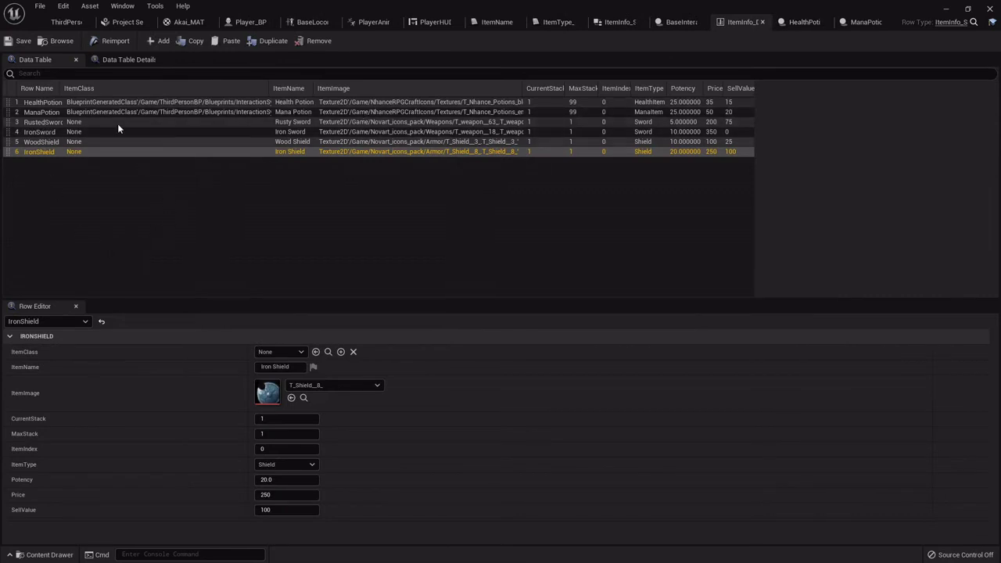
{"action": "left_click", "coordinate": [67, 22]}
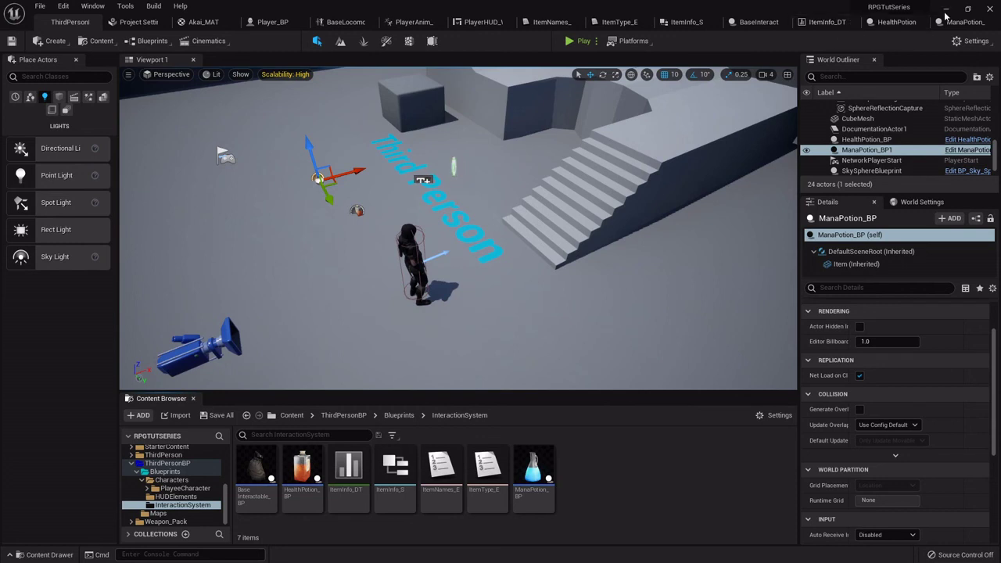
Show the ItemInfo_DT table listing HealthPotion through IronShield again.
{"action": "left_click", "coordinate": [817, 25]}
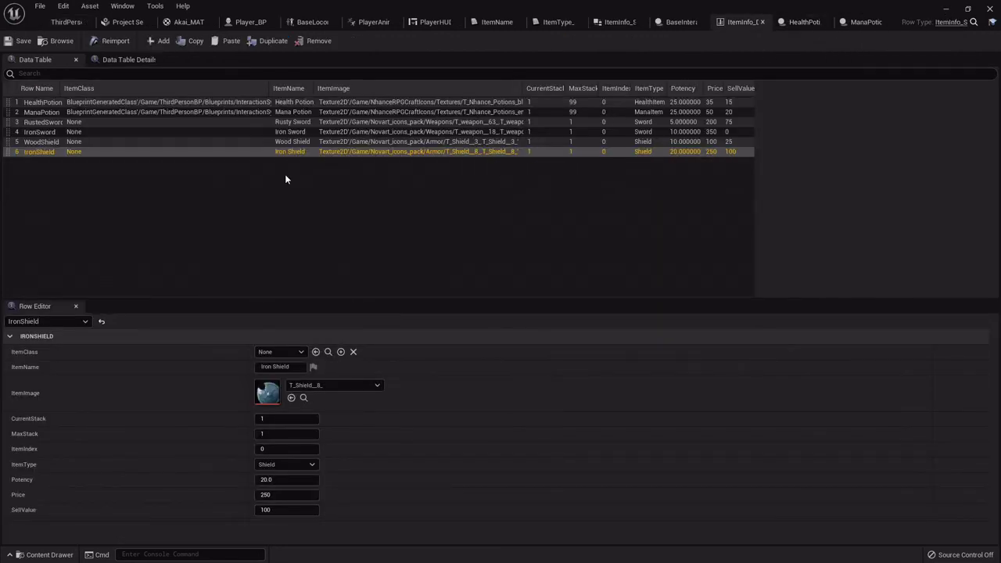